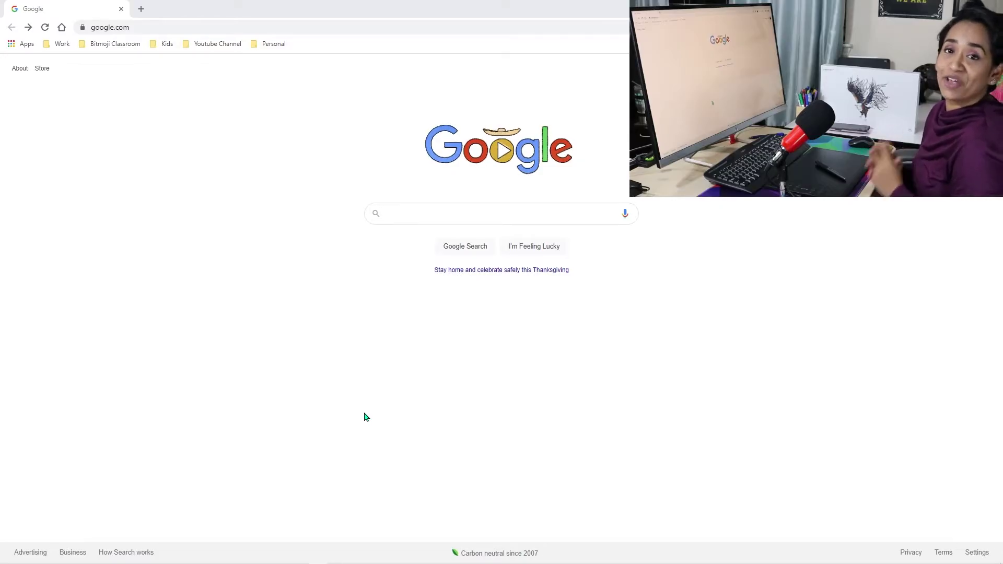
# Step: Select the browser's address bar to replace the current web address
pyautogui.click(214, 26)
# Step: Go to the Huion download page and choose the H1060P(8192) tablet model
pyautogui.write('WWW.')
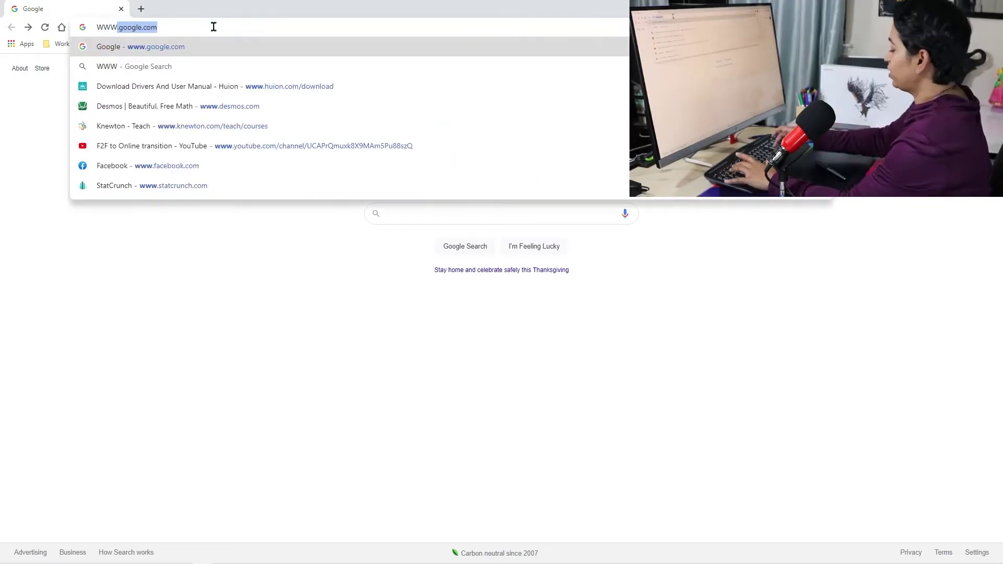
pyautogui.write('HUI')
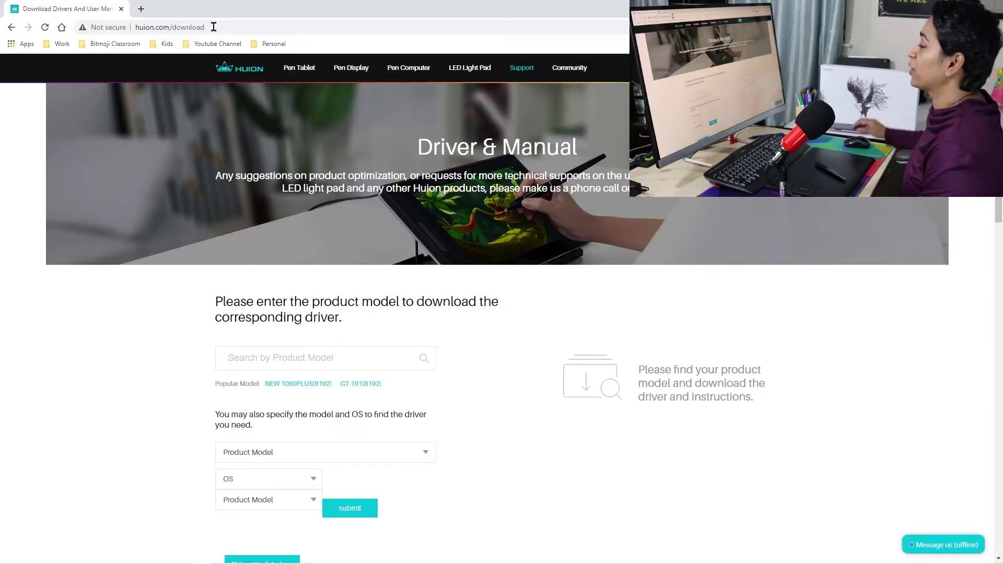
pyautogui.scroll(-3, 355, 288)
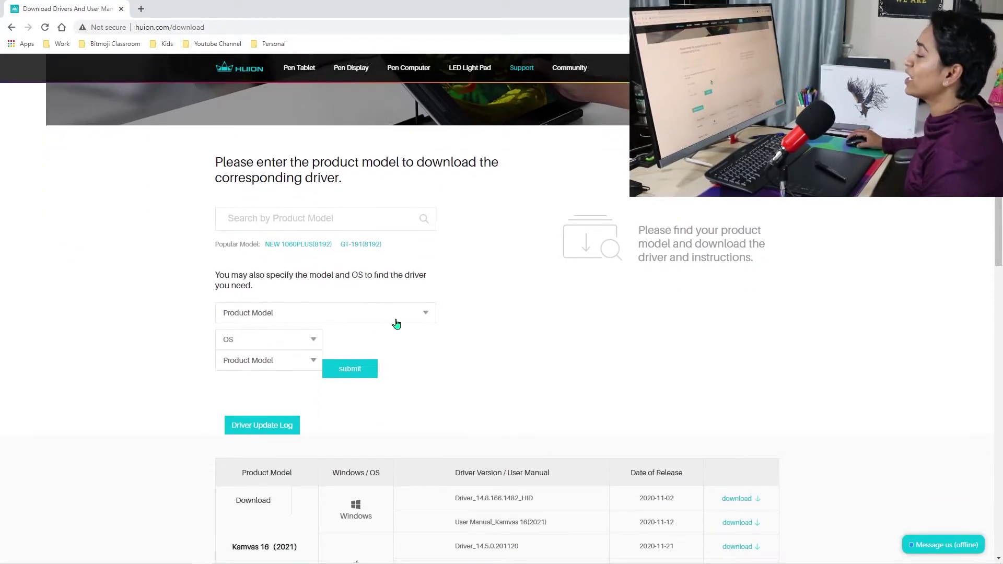
pyautogui.click(422, 318)
pyautogui.scroll(-5, 372, 338)
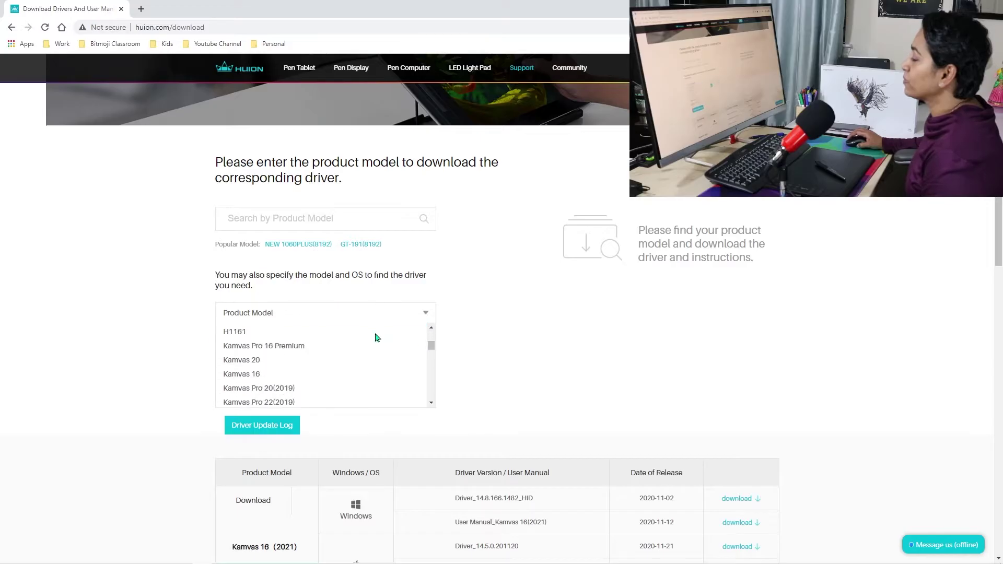
pyautogui.scroll(-5, 368, 343)
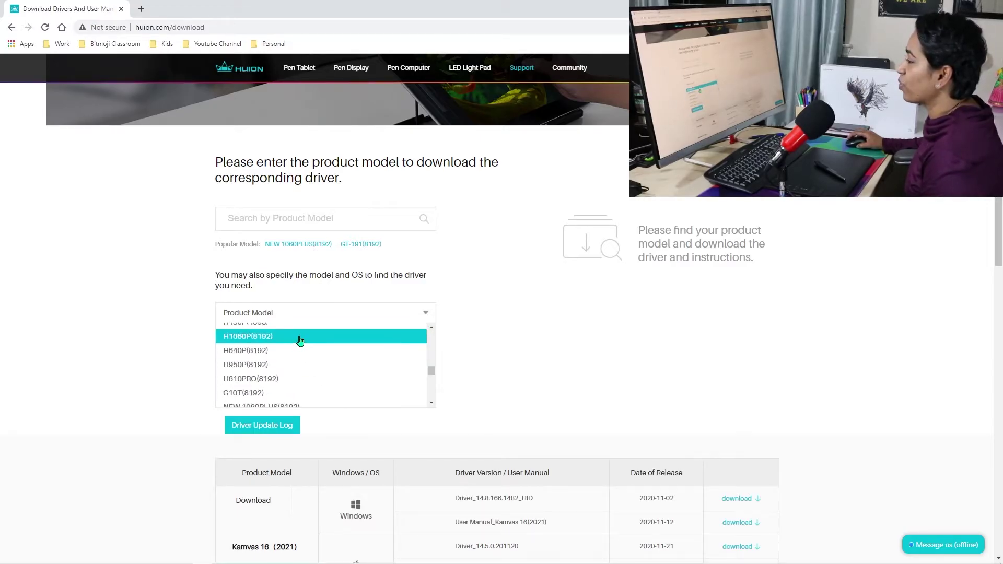
pyautogui.click(299, 340)
# Step: Filter the downloads to Windows and Driver, then submit the search
pyautogui.click(307, 343)
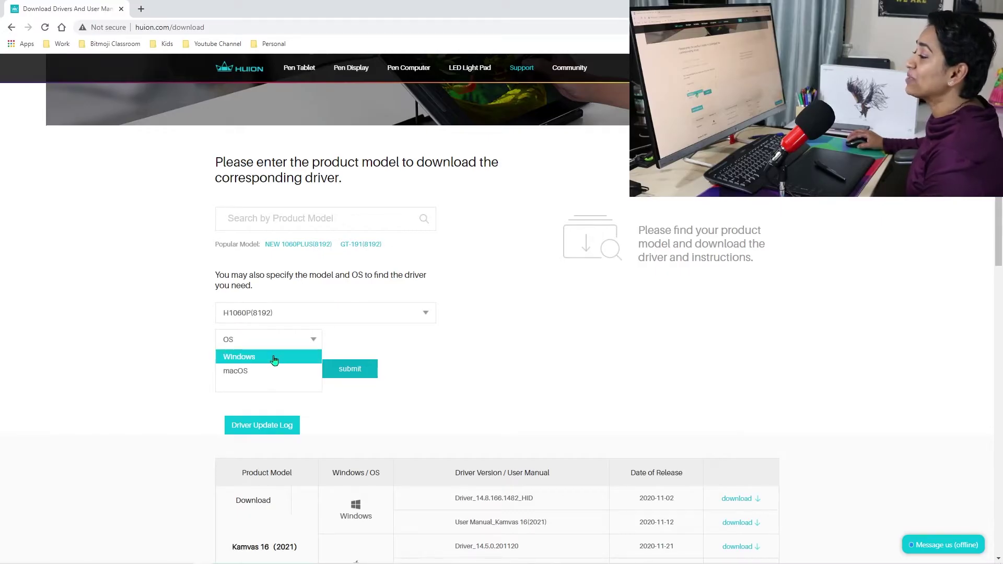
pyautogui.click(274, 360)
pyautogui.click(304, 363)
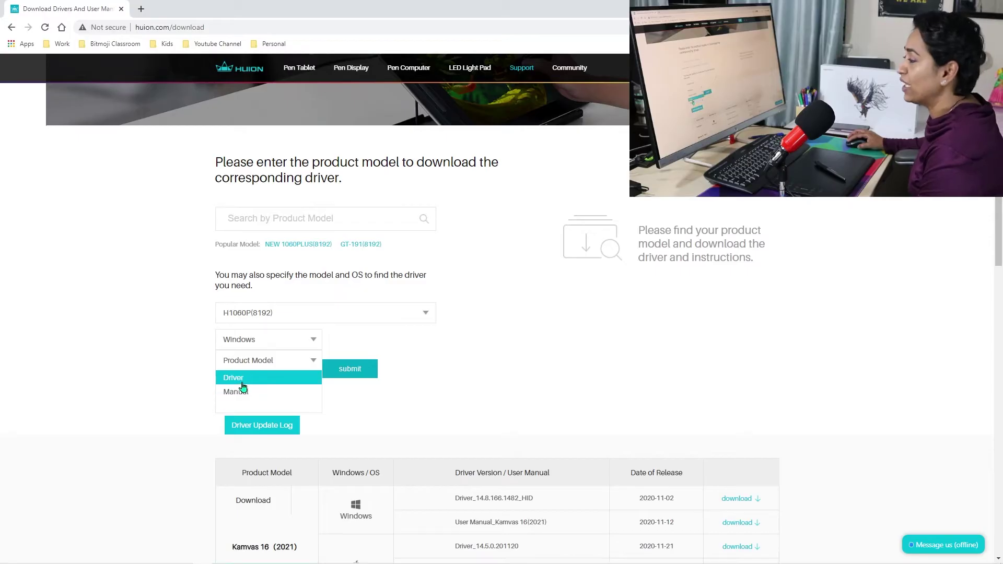
pyautogui.click(235, 379)
pyautogui.click(349, 369)
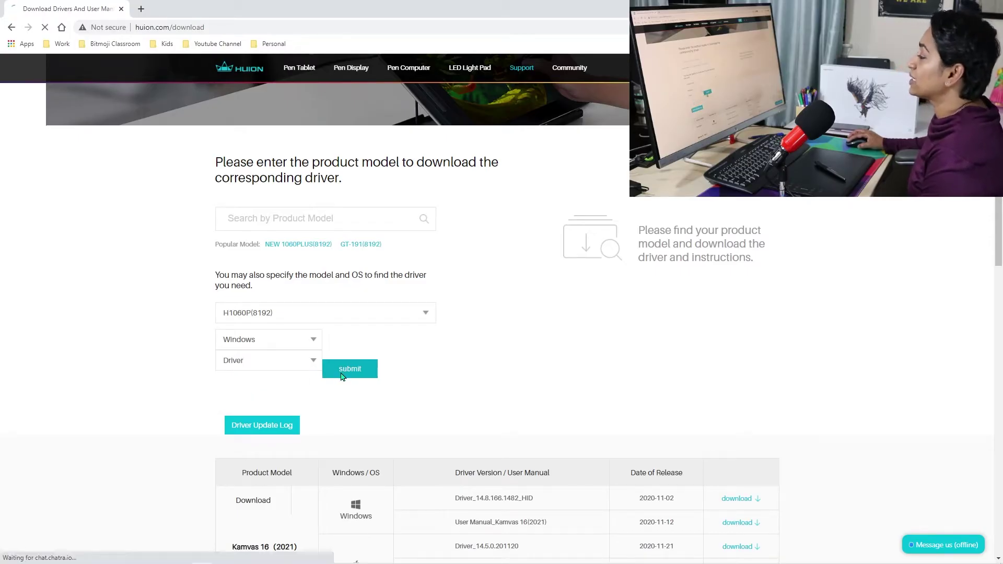
# Step: Download the Driver_14.8.165 zip and open the downloaded file's options menu
pyautogui.scroll(-5, 522, 314)
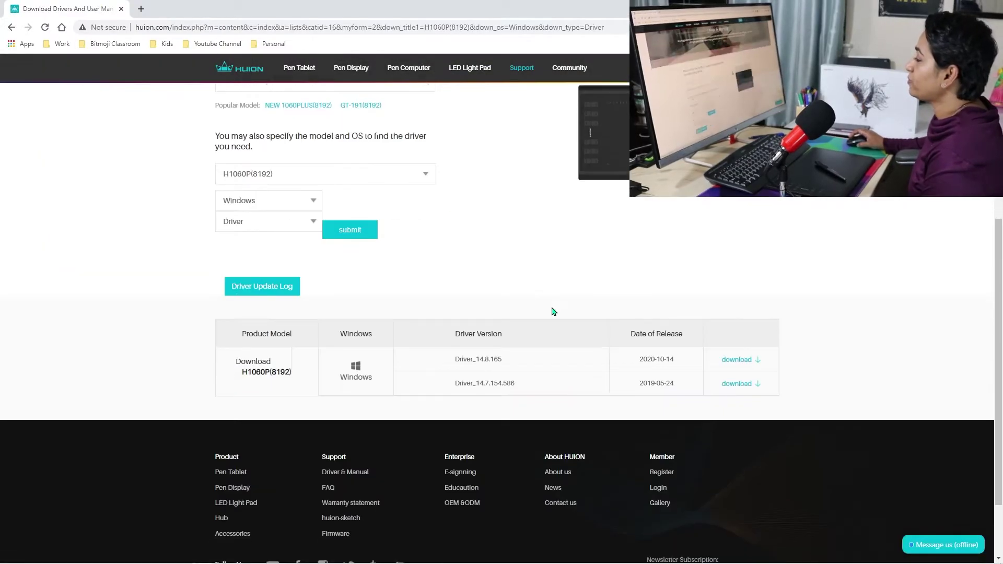
pyautogui.click(734, 361)
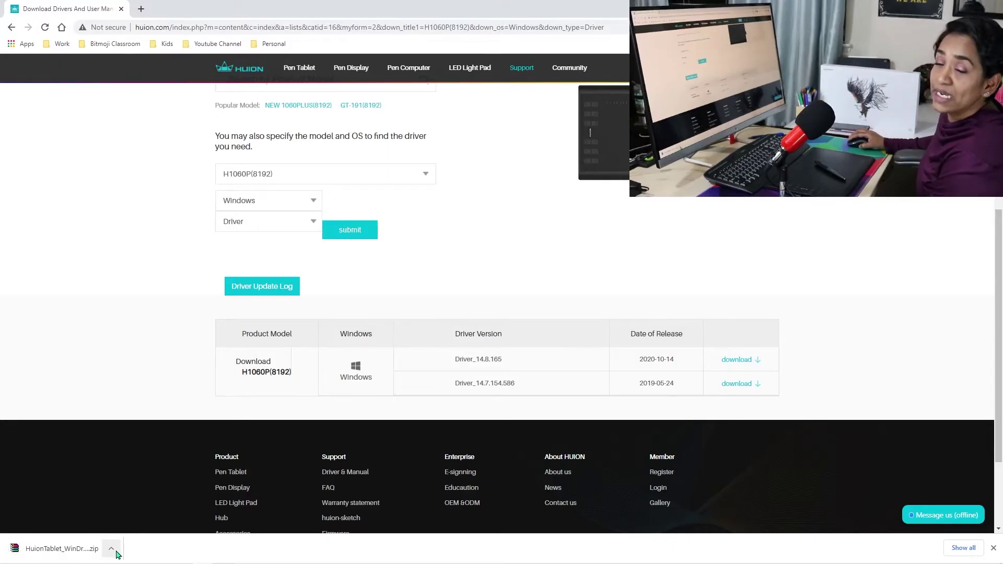
pyautogui.click(111, 549)
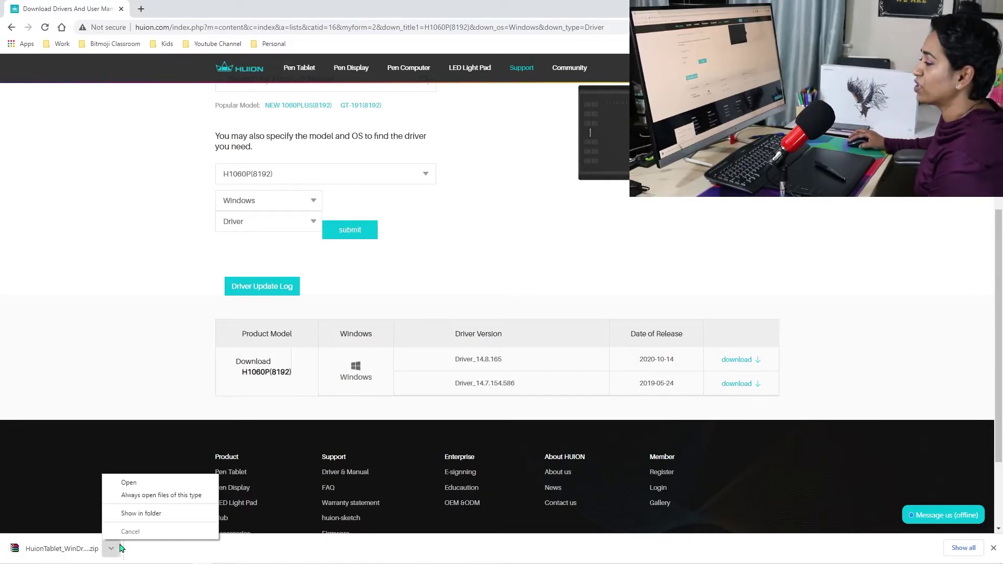
# Step: Open the driver zip in WinRAR and launch the HuionTablet setup program inside it
pyautogui.click(137, 516)
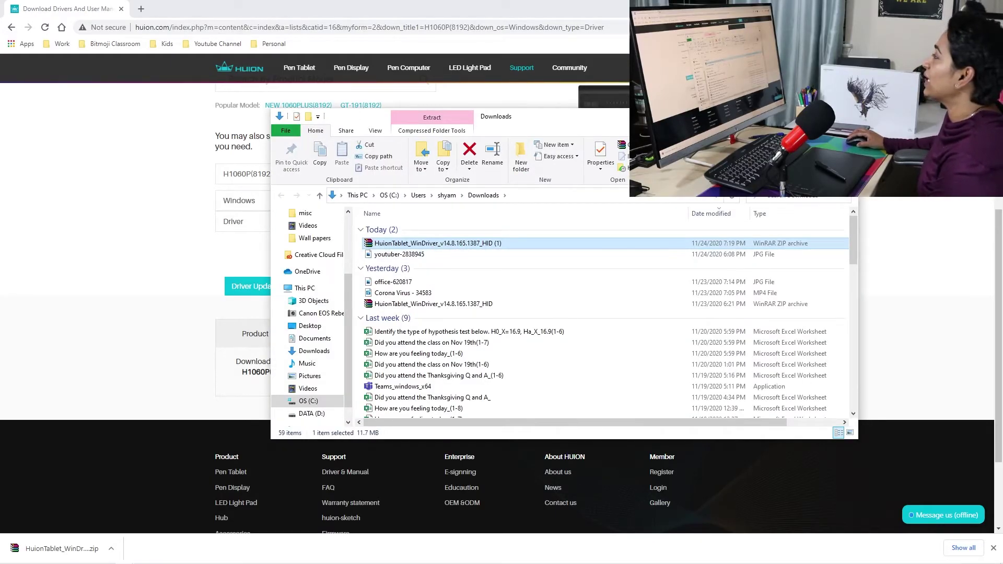
pyautogui.press('Return')
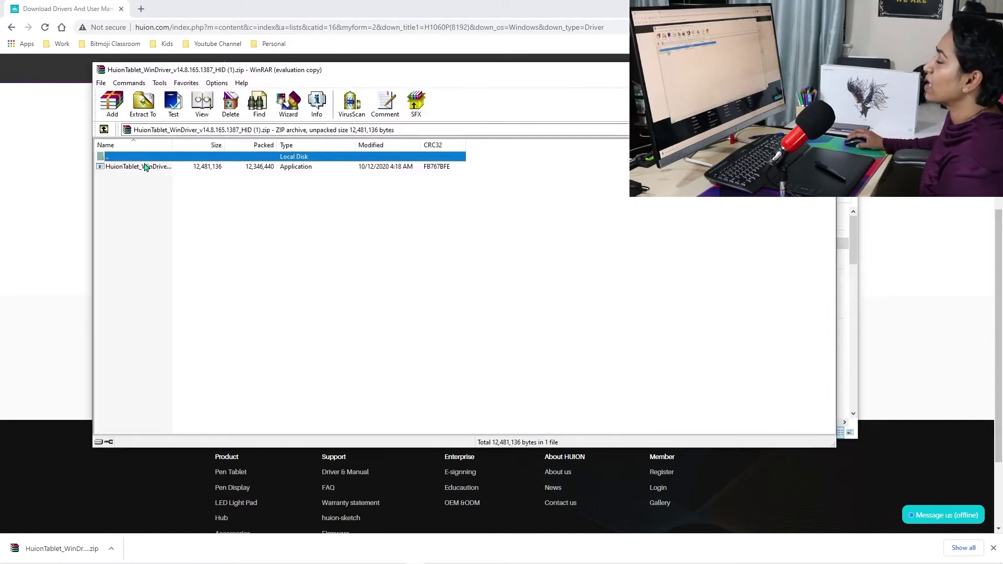
pyautogui.press('Escape')
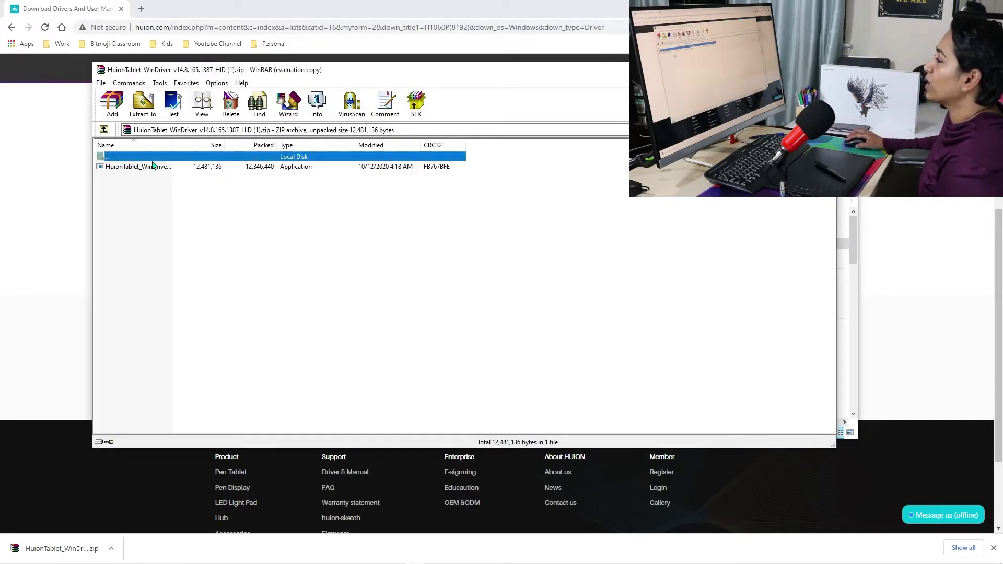
pyautogui.click(153, 165)
pyautogui.moveTo(153, 171); pyautogui.dragTo(527, 328)
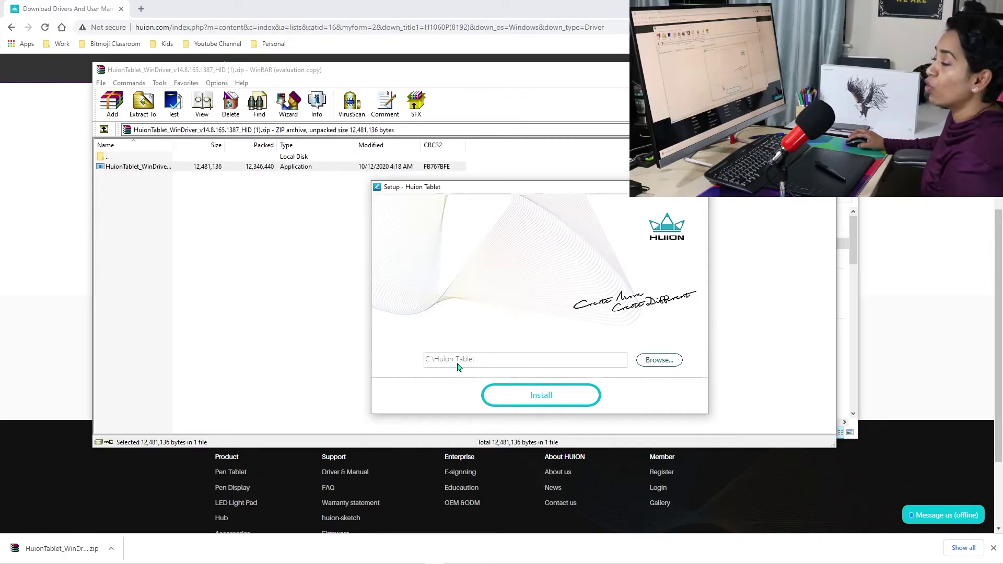
# Step: Install the driver to C:\Huion Tablet, finish setup, and inspect the first key's Alt + F shortcut
pyautogui.click(522, 398)
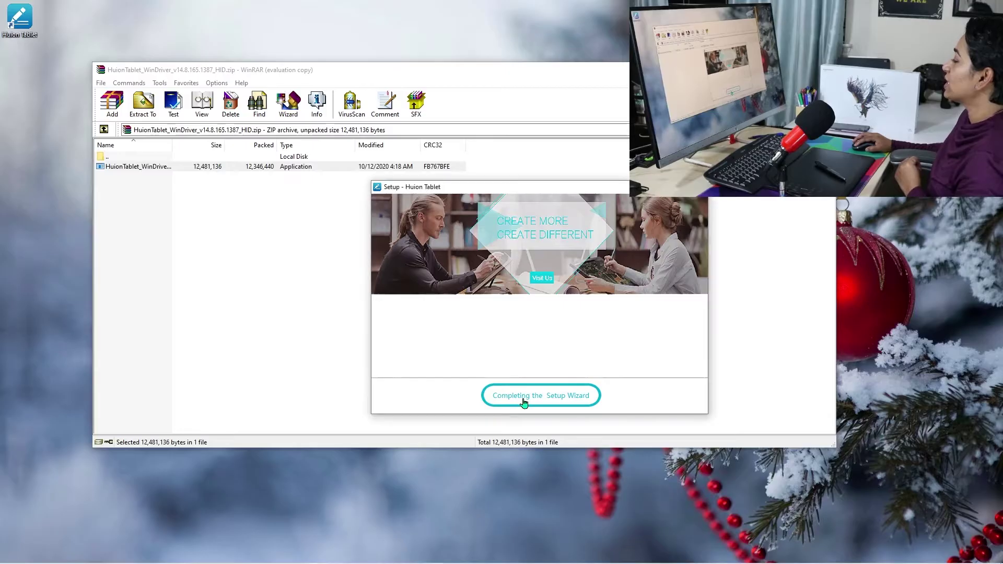
pyautogui.click(524, 398)
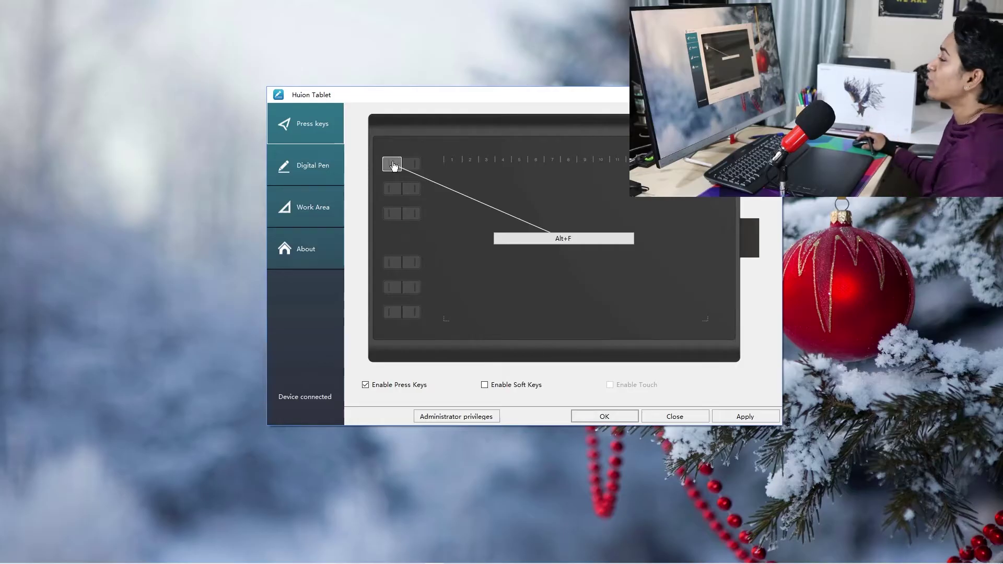
pyautogui.click(539, 241)
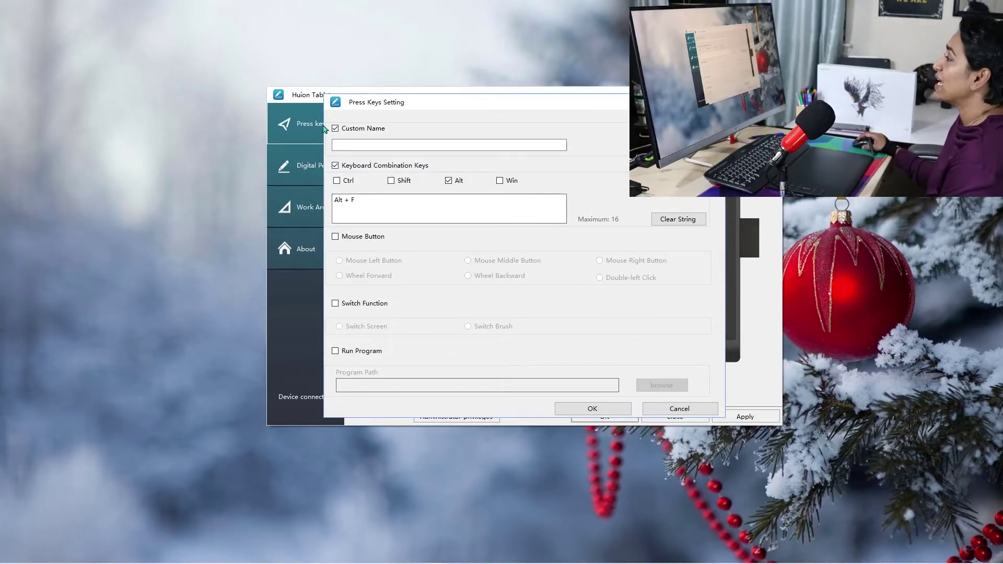
# Step: Change the third express key's shortcut from Ctrl to Alt+H
pyautogui.click(588, 409)
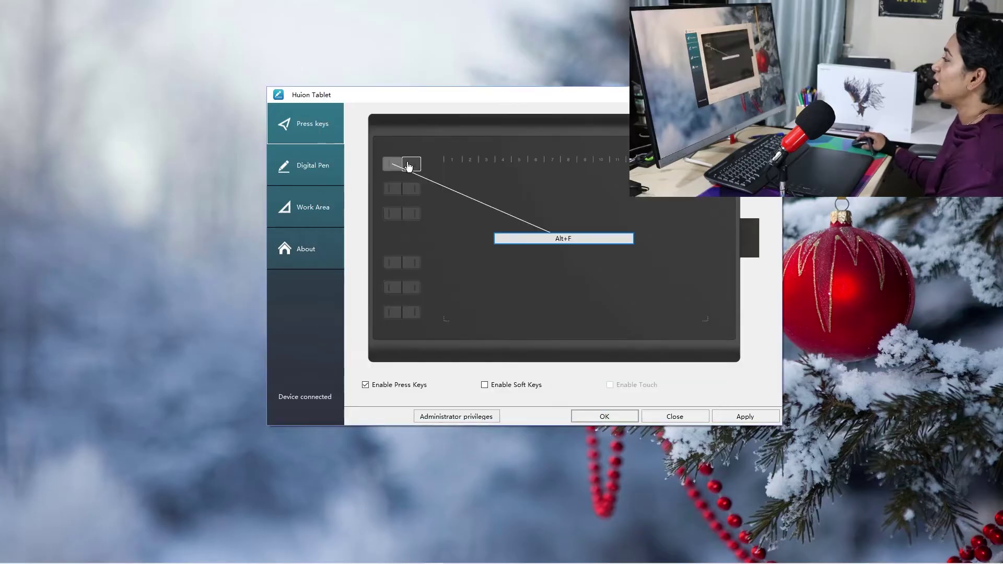
pyautogui.click(412, 165)
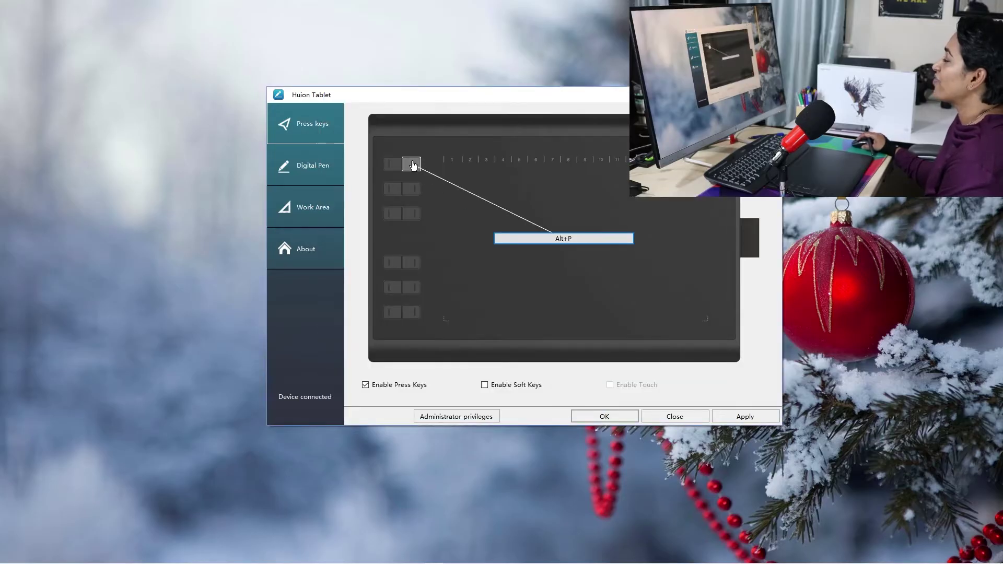
pyautogui.click(395, 196)
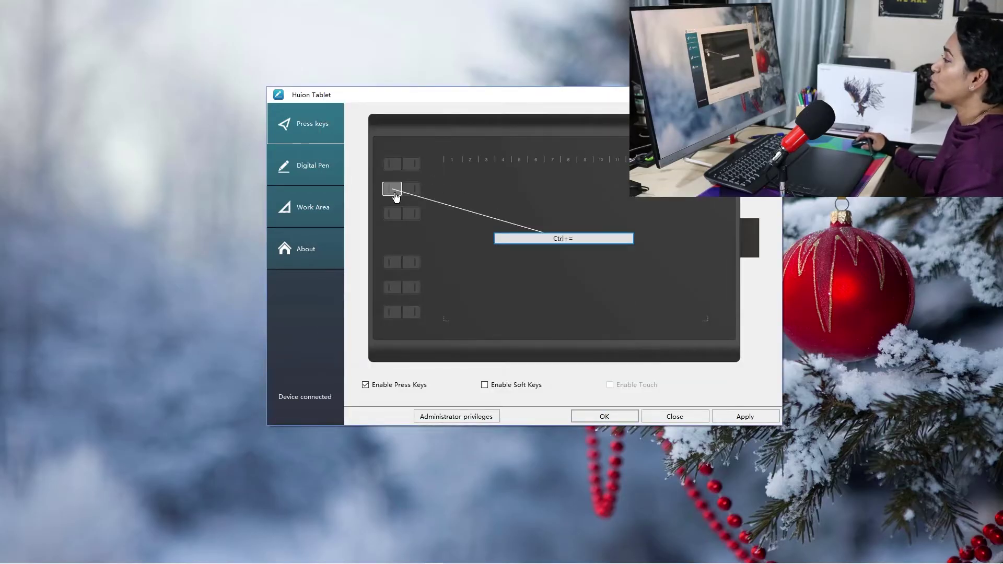
pyautogui.click(558, 239)
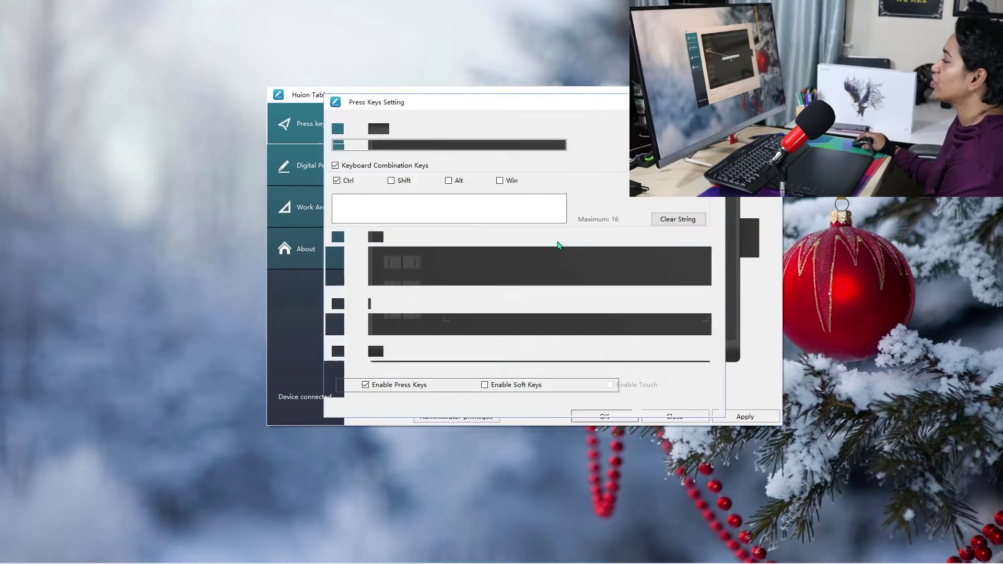
pyautogui.click(448, 181)
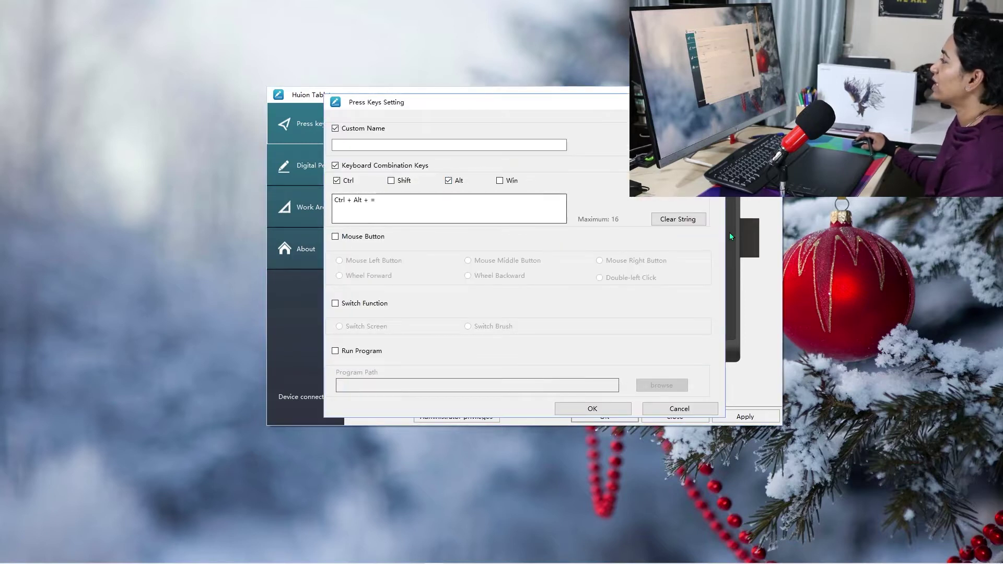
pyautogui.click(698, 220)
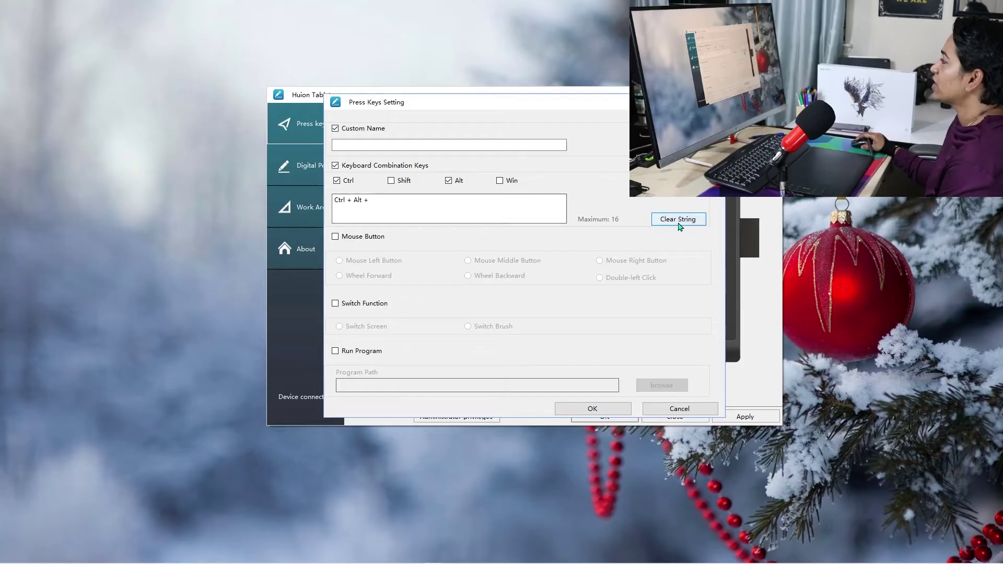
pyautogui.click(341, 181)
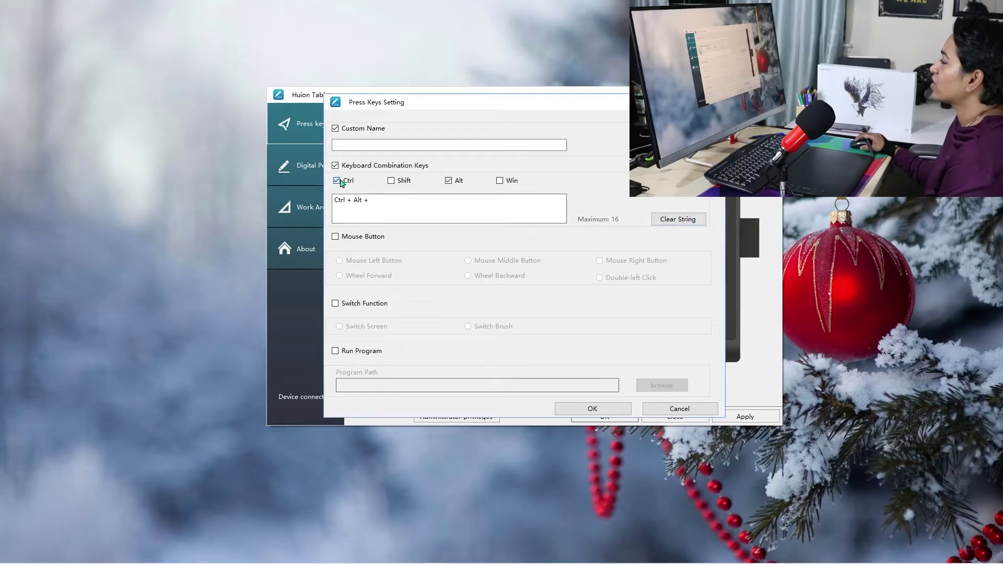
pyautogui.click(388, 208)
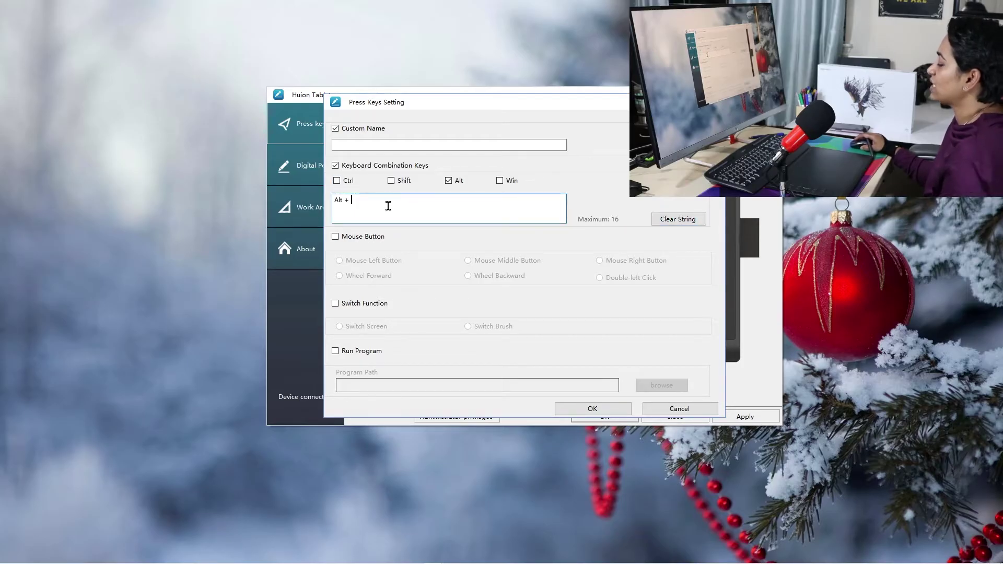
pyautogui.press('h')
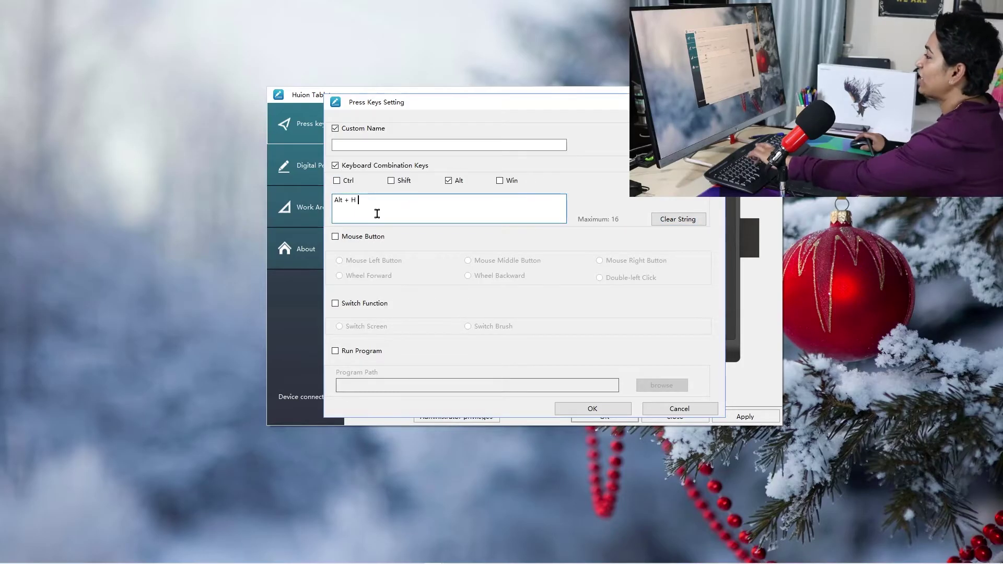
pyautogui.click(591, 410)
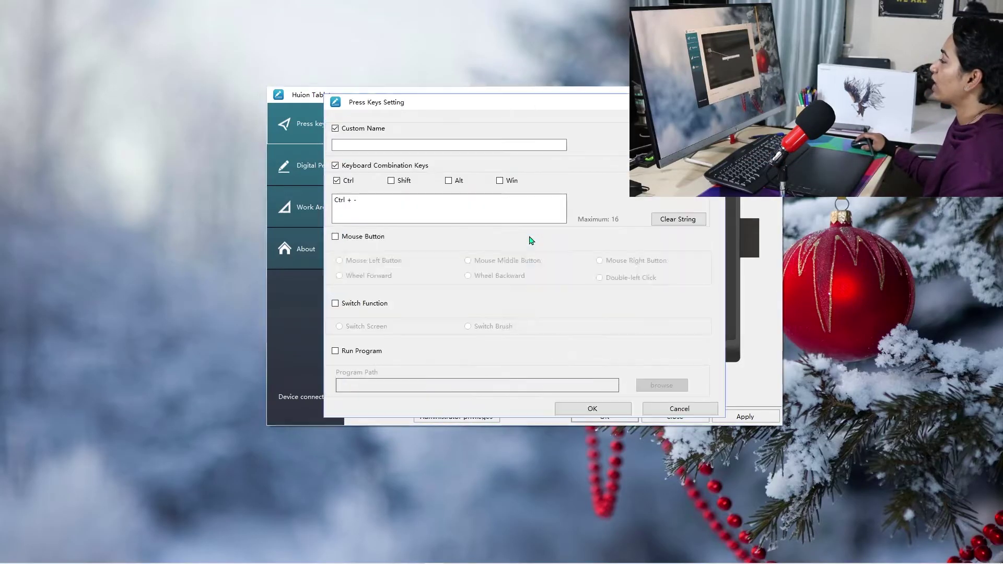
# Step: Assign the Alt+C shortcut to the second express key and save it
pyautogui.click(449, 181)
pyautogui.click(395, 209)
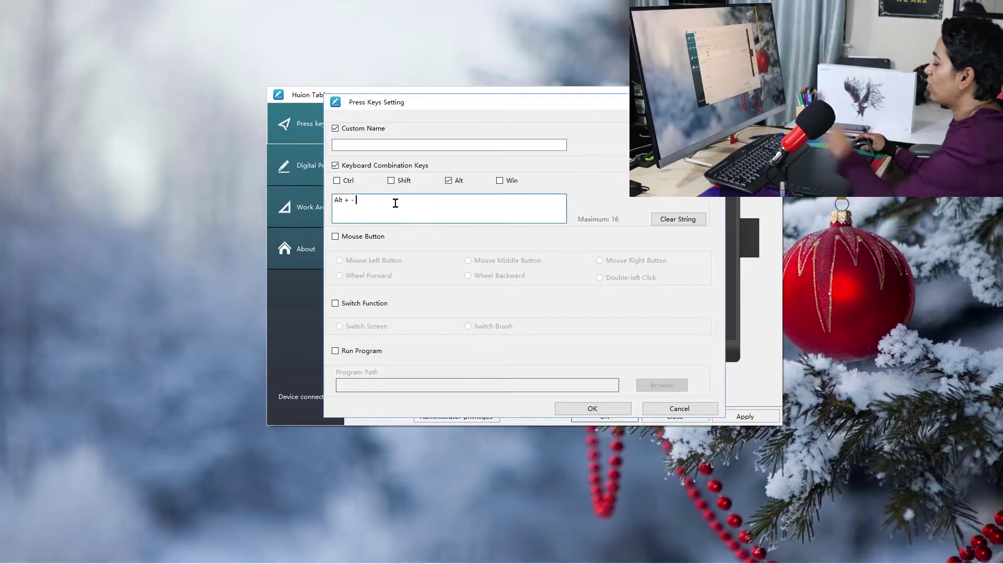
pyautogui.press('BackSpace')
pyautogui.click(678, 219)
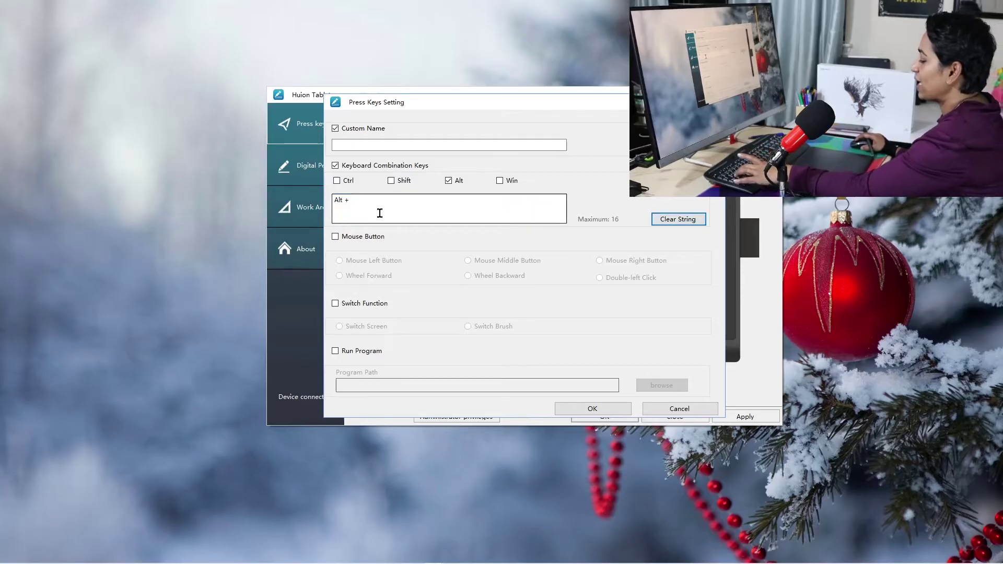
pyautogui.click(415, 201)
pyautogui.press('c')
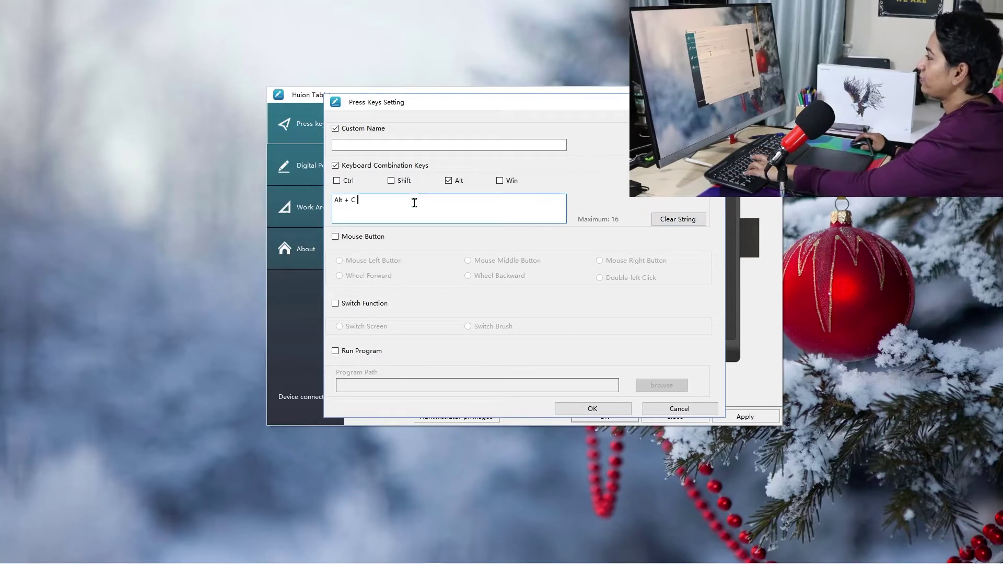
pyautogui.click(592, 409)
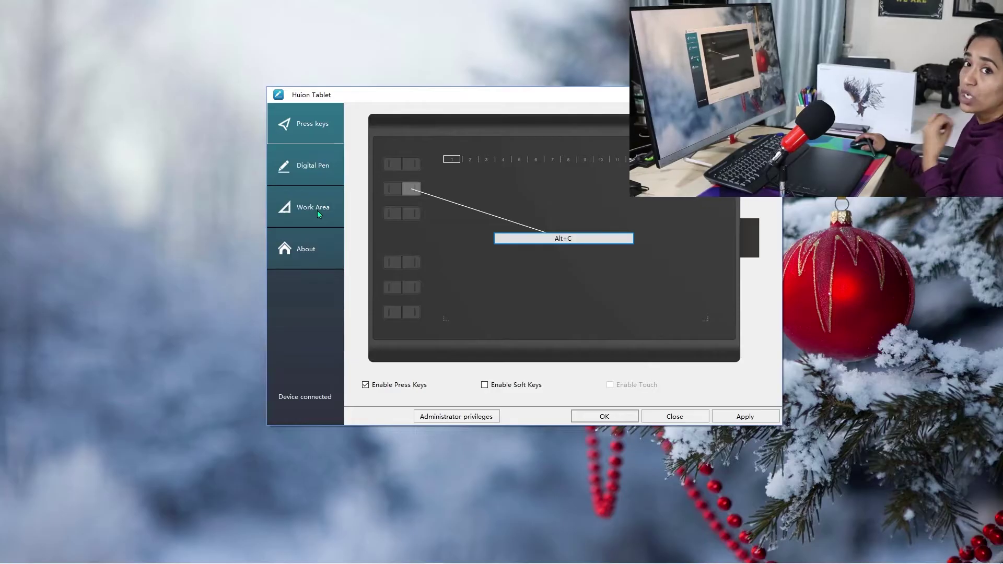
# Step: Map the tablet work area to Display2, switching from Screen Ratio to Full Area
pyautogui.click(317, 210)
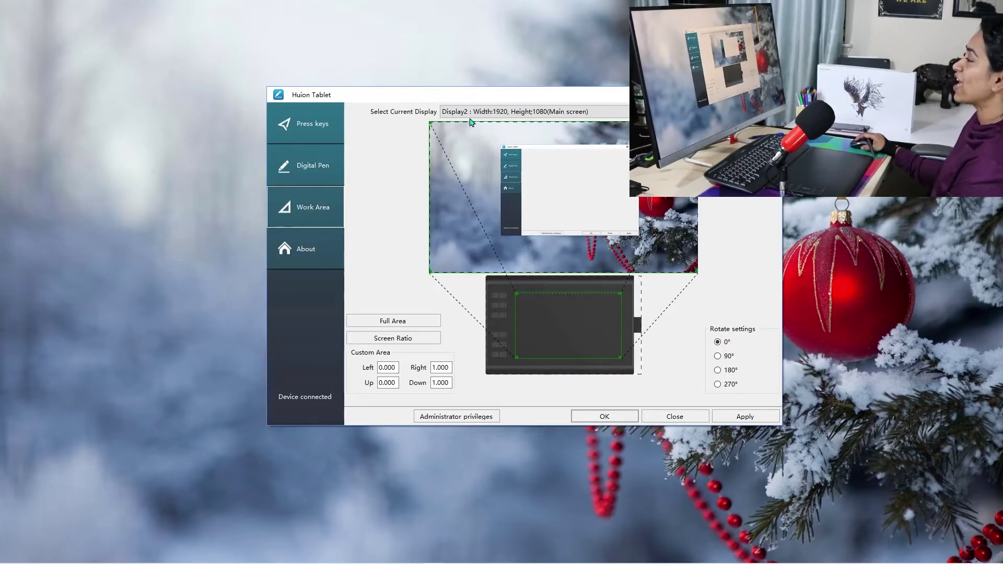
pyautogui.click(505, 111)
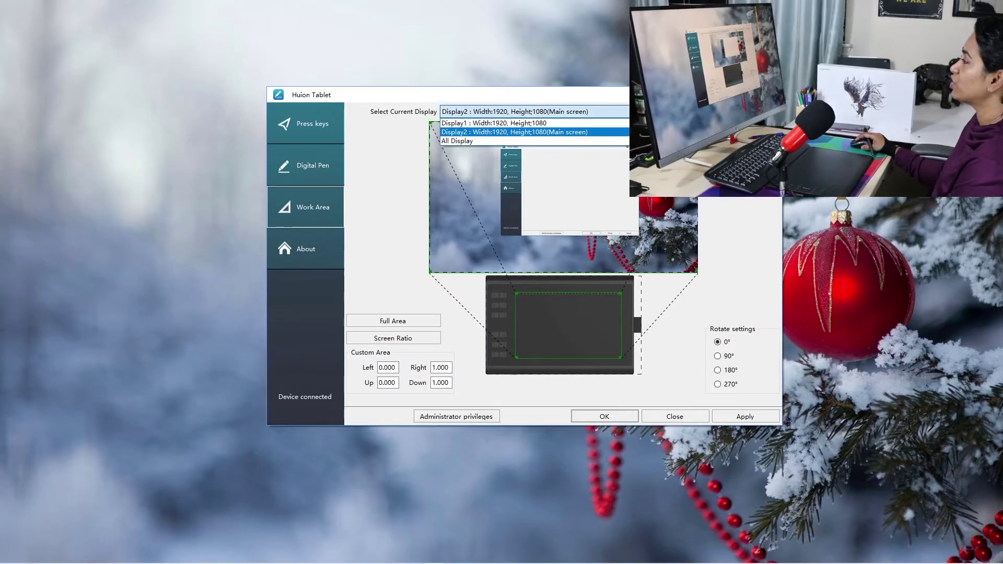
pyautogui.click(556, 133)
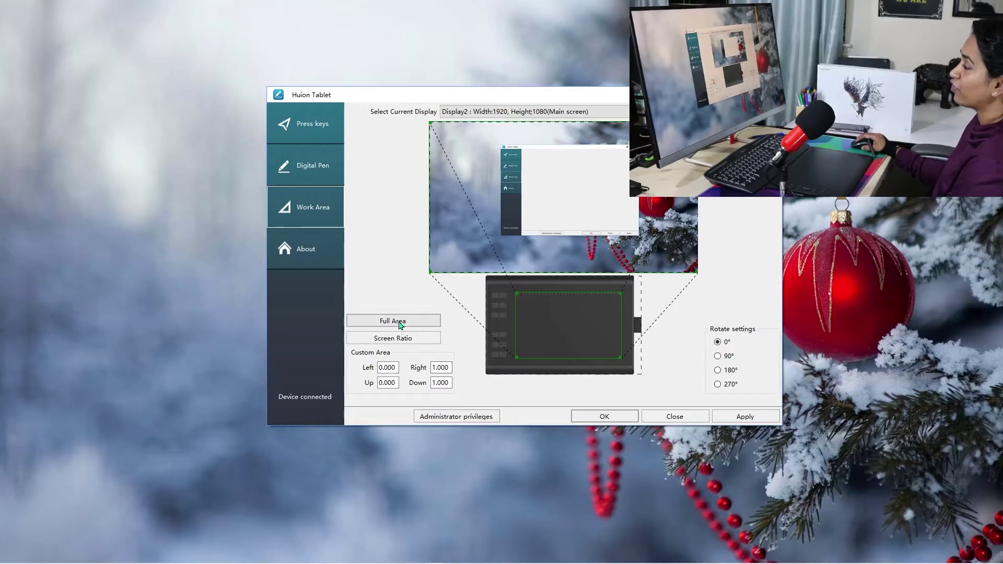
pyautogui.click(410, 341)
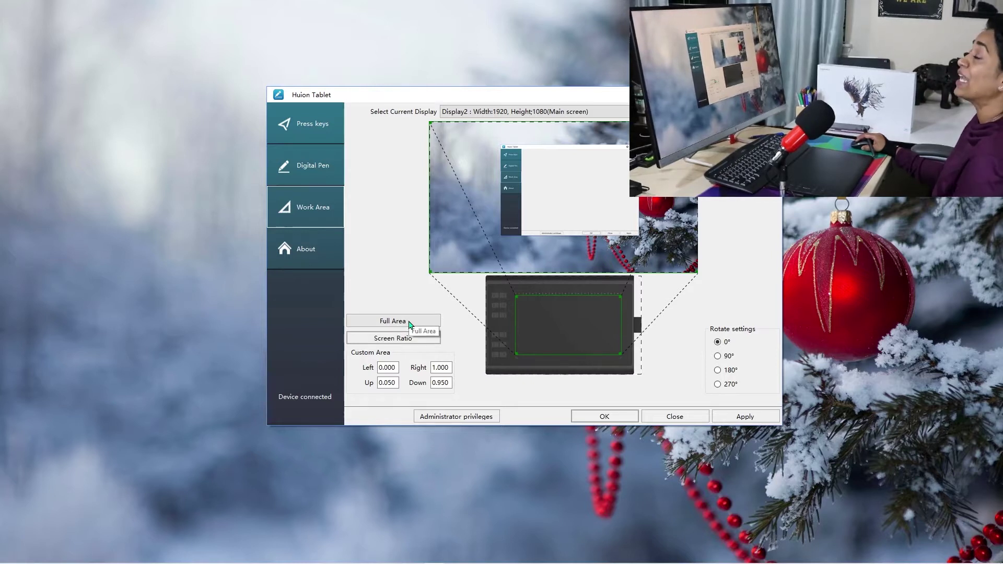
pyautogui.click(410, 322)
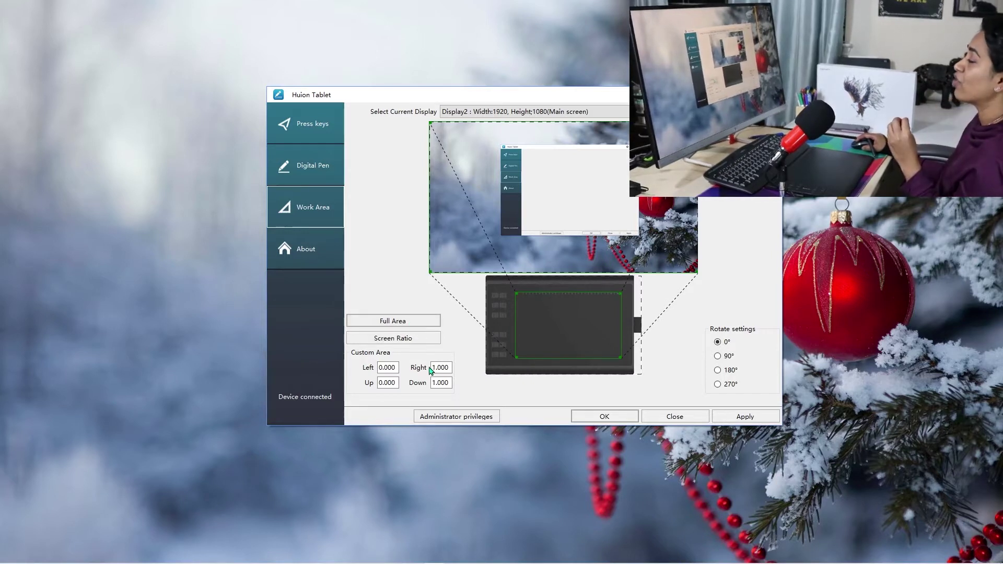
# Step: Set the custom Right and Down work area values to 0
pyautogui.click(446, 367)
pyautogui.doubleClick(446, 366)
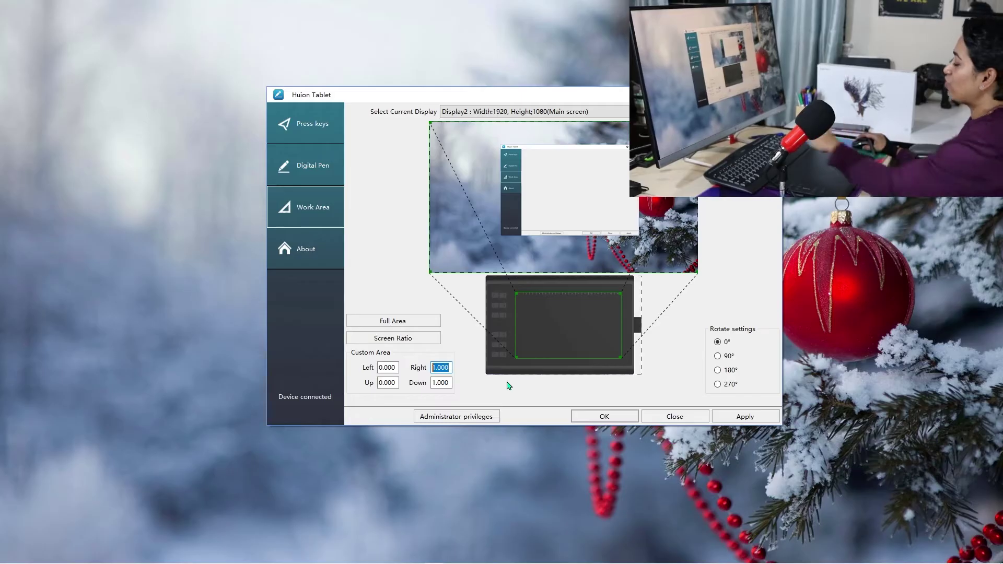
pyautogui.write('0')
pyautogui.doubleClick(449, 382)
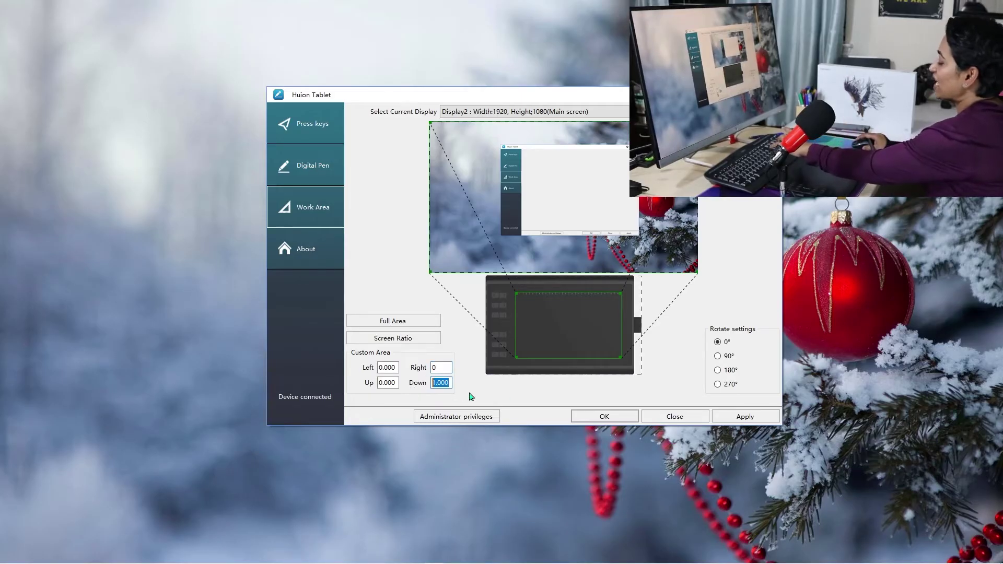
pyautogui.write('0')
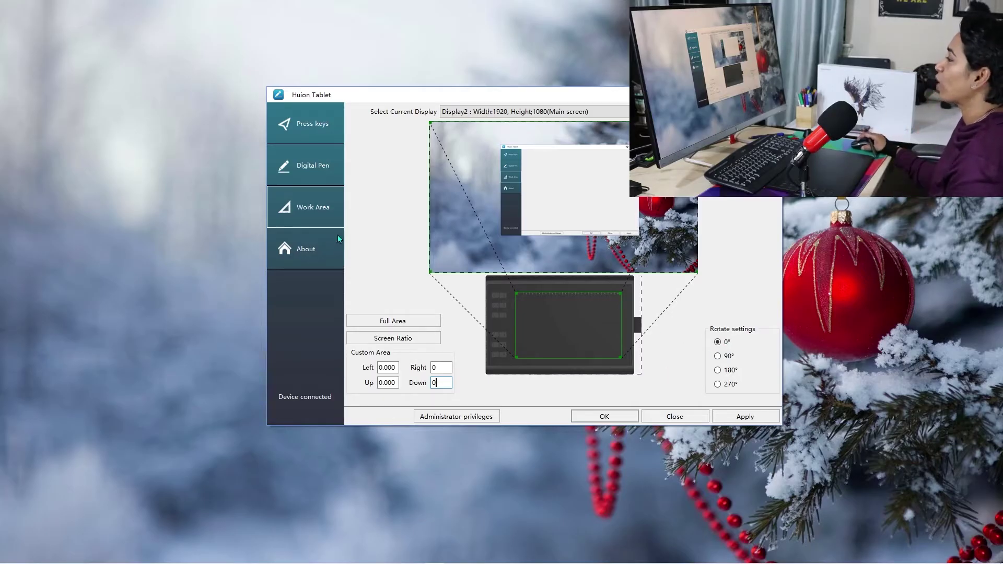
pyautogui.click(318, 173)
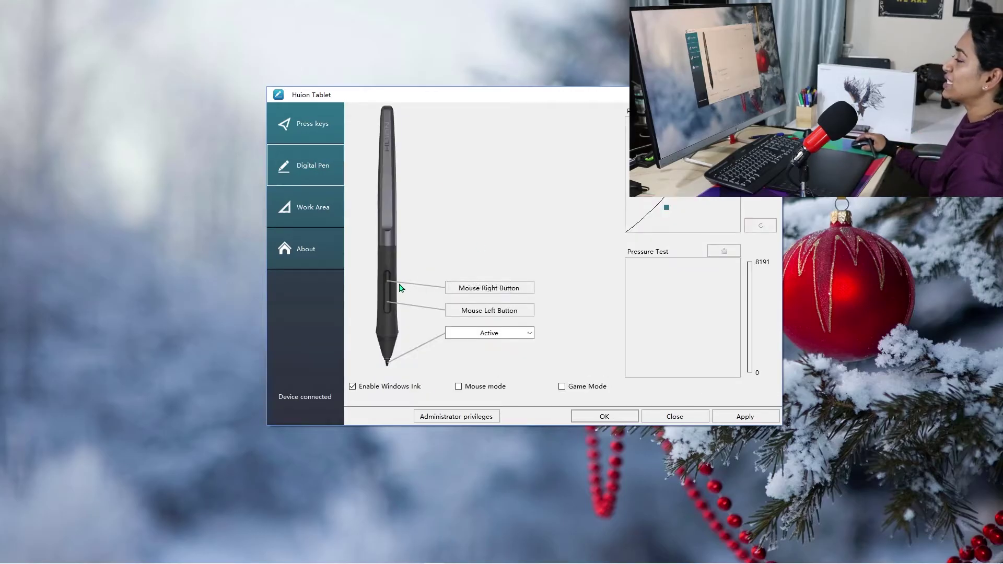
# Step: Set the pen's lower button to Mouse Left Button instead of Double-left Click
pyautogui.click(472, 313)
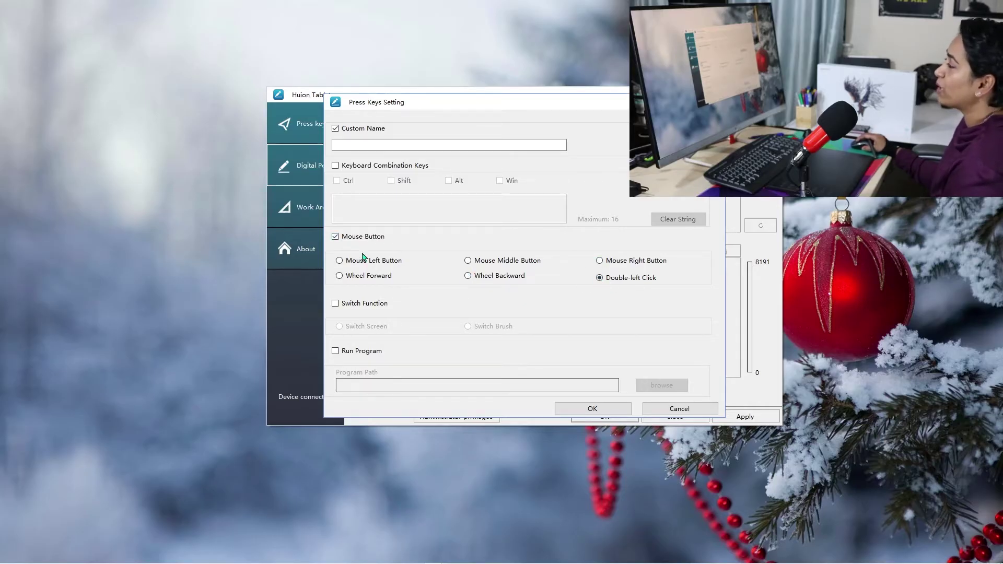
pyautogui.click(339, 260)
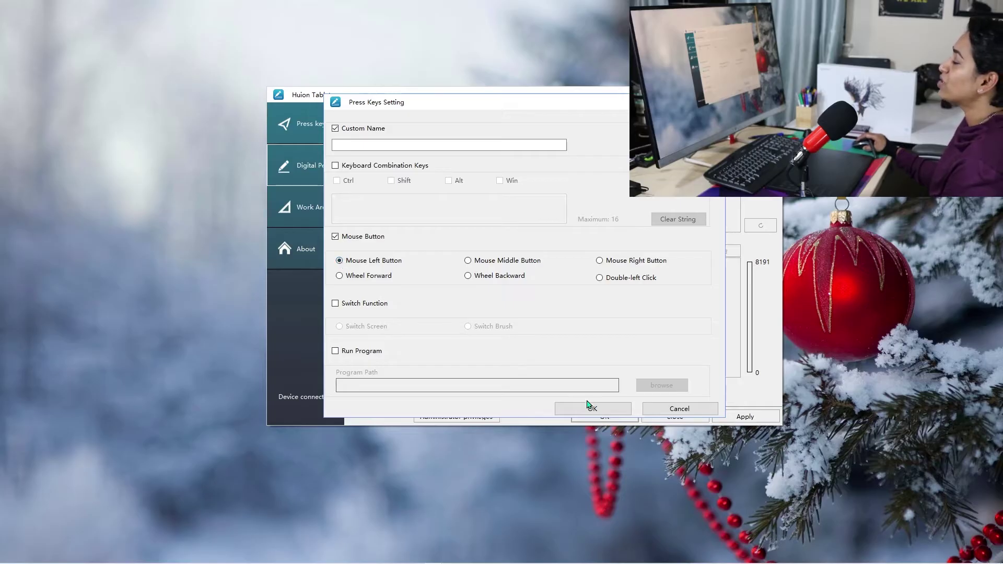
pyautogui.click(591, 415)
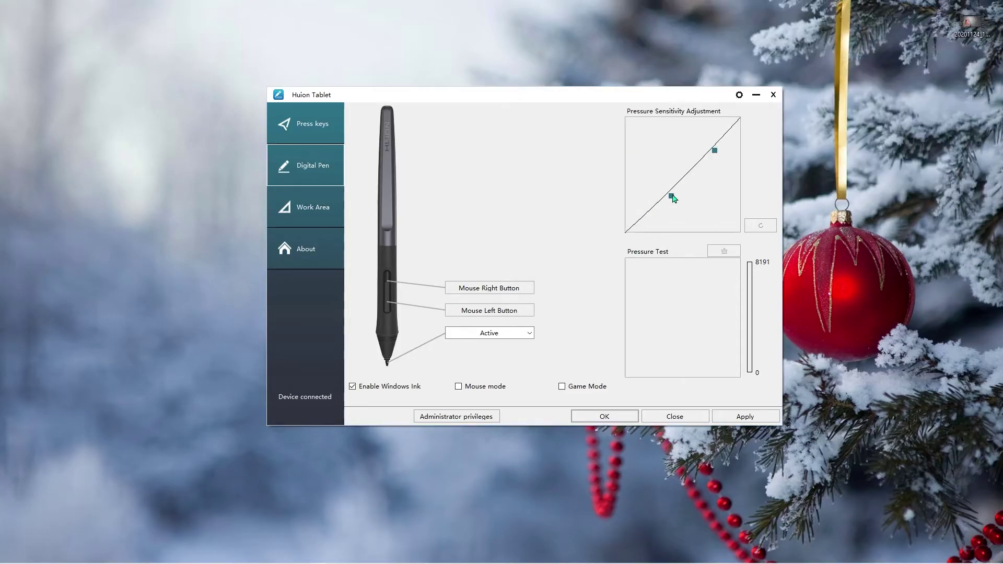
# Step: Bend the pen pressure curve, checking it with test strokes in the Pressure Test area
pyautogui.moveTo(673, 198); pyautogui.dragTo(697, 210)
pyautogui.moveTo(715, 153); pyautogui.dragTo(719, 148)
pyautogui.moveTo(695, 208); pyautogui.dragTo(674, 205)
pyautogui.moveTo(645, 279); pyautogui.dragTo(633, 299)
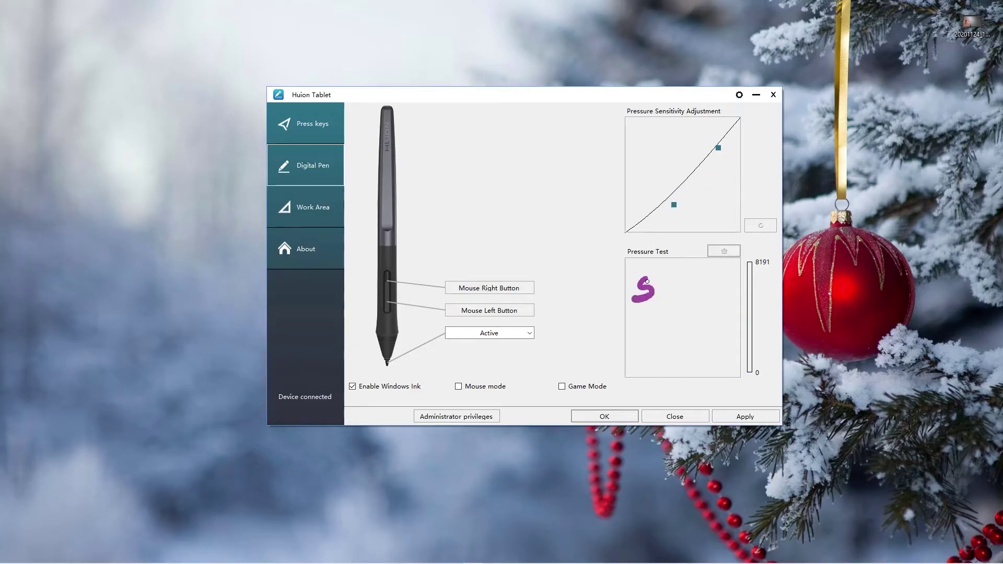
pyautogui.moveTo(675, 206); pyautogui.dragTo(688, 213)
pyautogui.moveTo(667, 308); pyautogui.dragTo(653, 324)
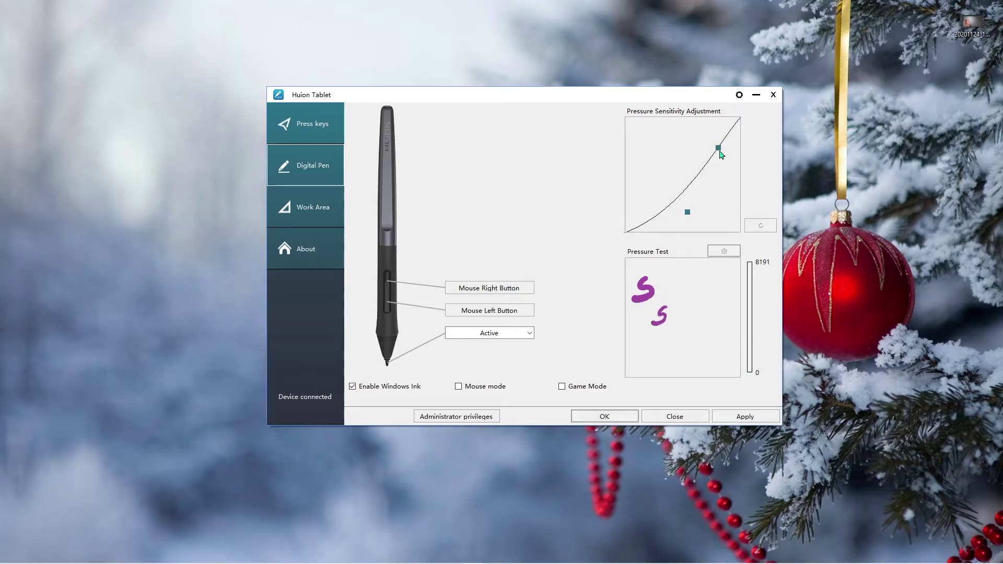
pyautogui.moveTo(722, 150); pyautogui.dragTo(724, 155)
pyautogui.moveTo(651, 350); pyautogui.dragTo(658, 354)
pyautogui.moveTo(661, 343); pyautogui.dragTo(668, 341)
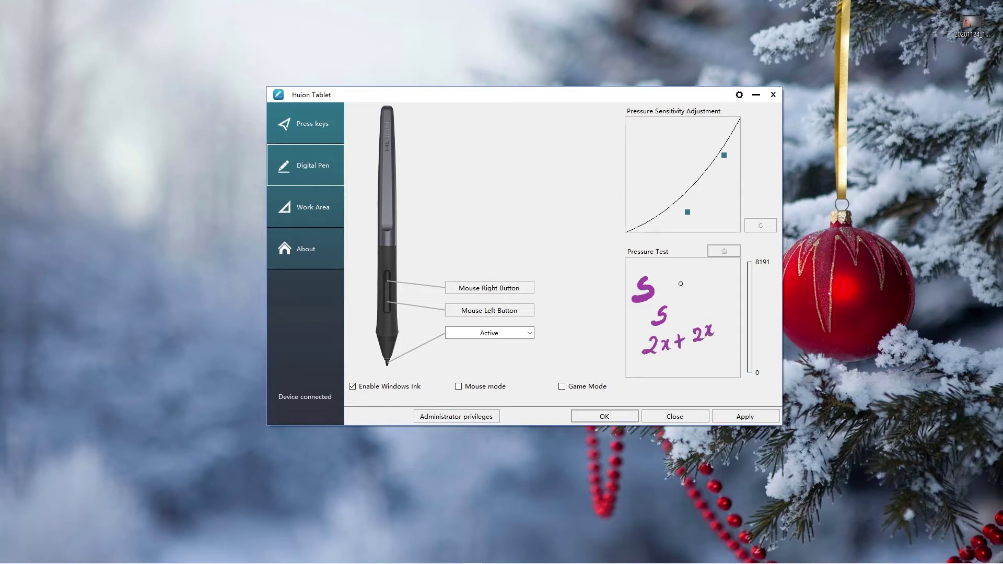
pyautogui.moveTo(682, 204); pyautogui.dragTo(689, 215)
pyautogui.moveTo(682, 308); pyautogui.dragTo(705, 307)
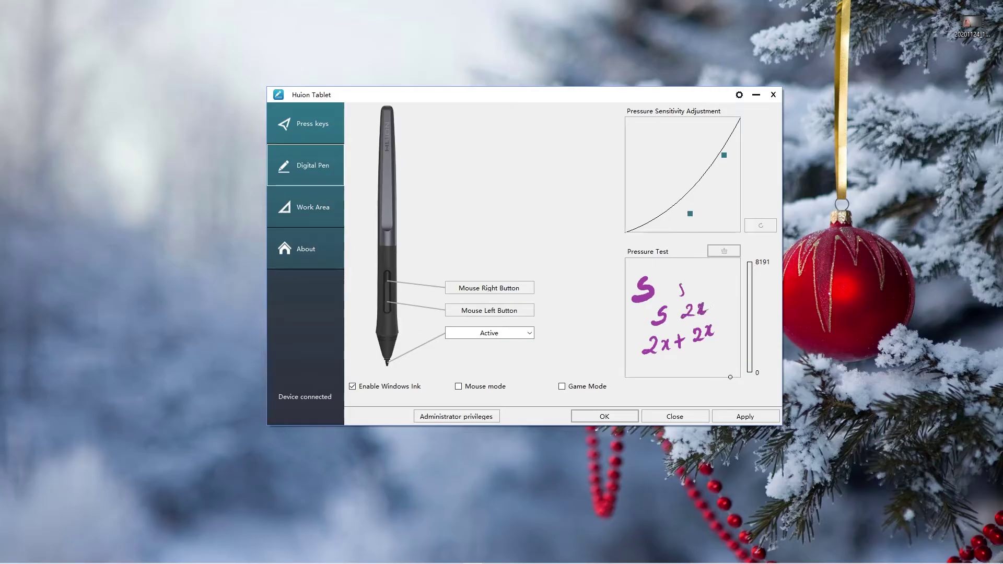
# Step: Apply the new curve, enable Mouse mode, and apply the settings again from Work Area
pyautogui.click(743, 417)
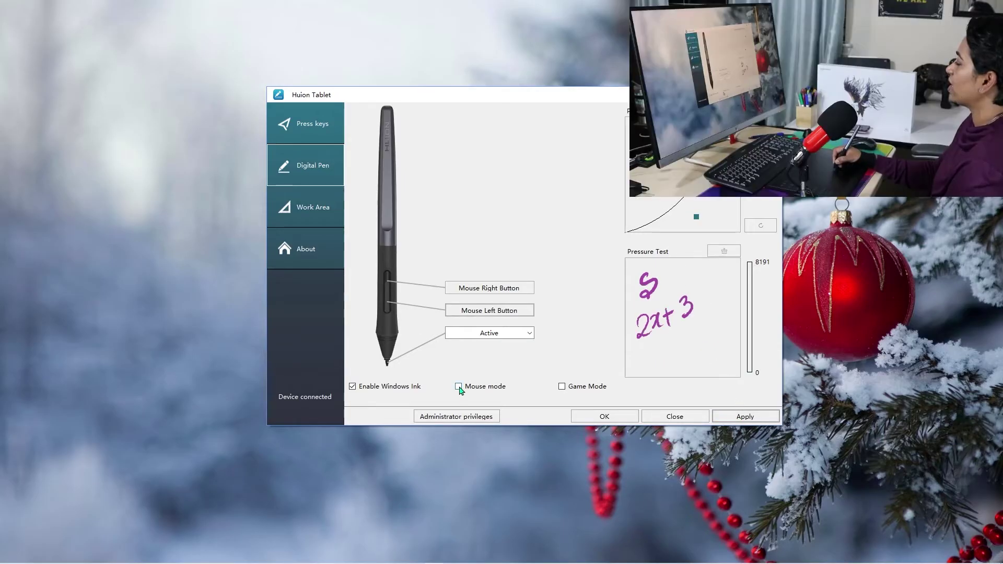
pyautogui.click(459, 387)
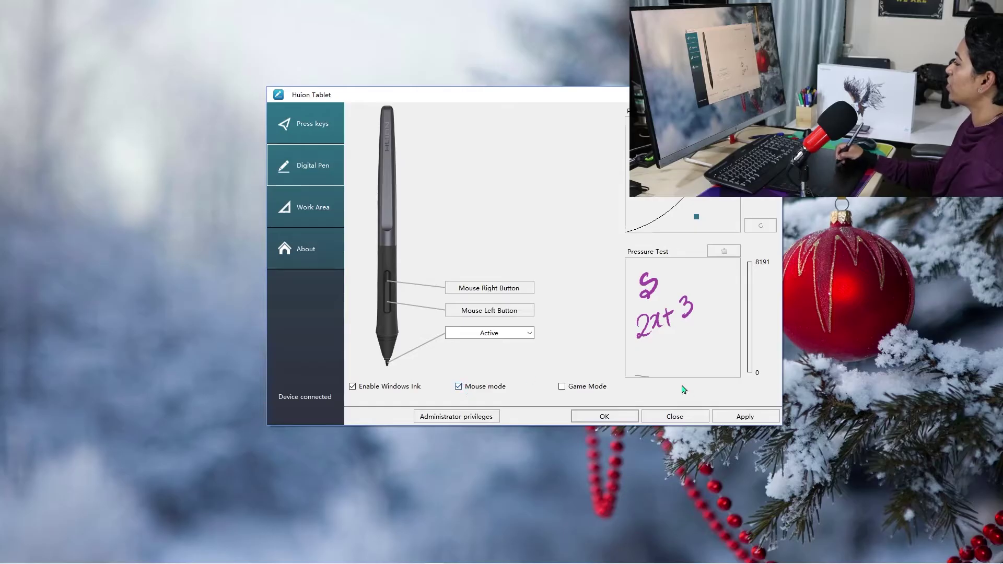
pyautogui.click(743, 417)
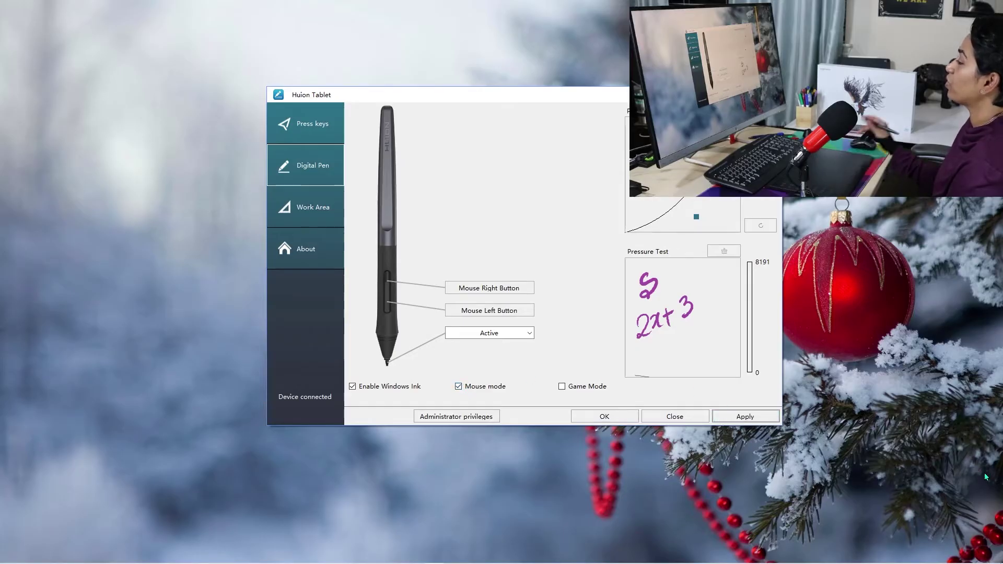
pyautogui.click(299, 130)
pyautogui.click(306, 164)
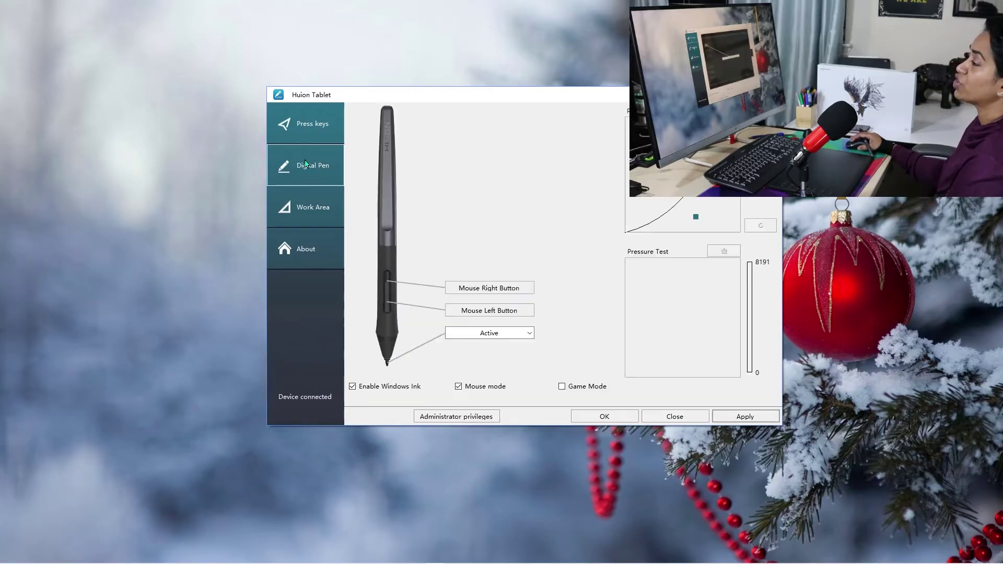
pyautogui.click(321, 212)
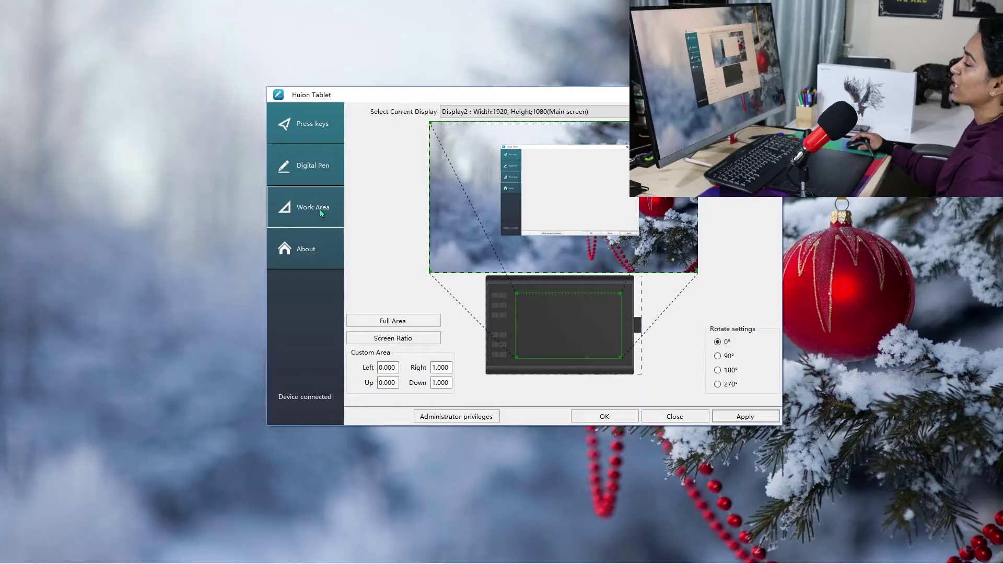
pyautogui.click(740, 422)
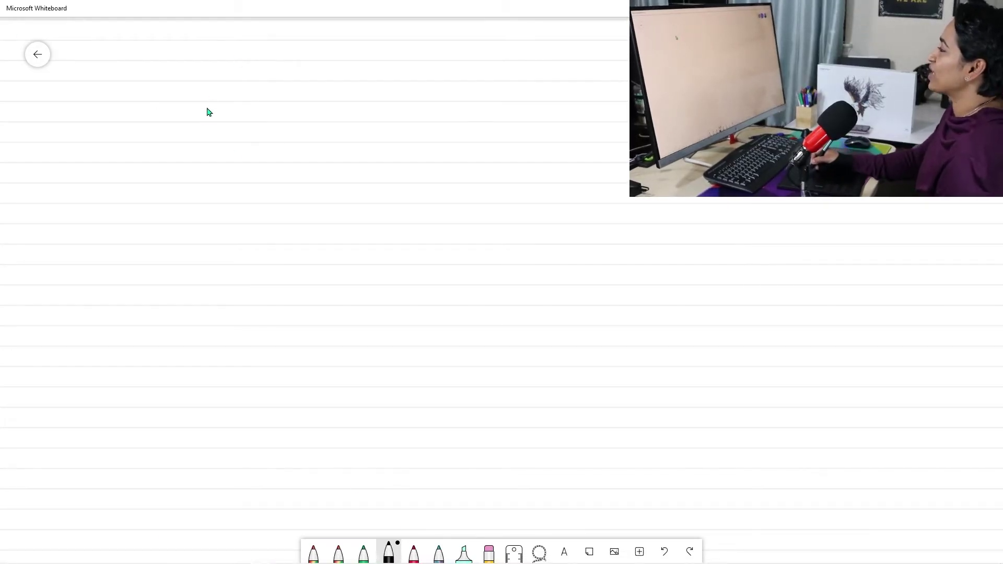
# Step: Handwrite "Hello" and, below it, "Welcome" on the lined Whiteboard page
pyautogui.moveTo(208, 135)
pyautogui.mouseDown()
pyautogui.moveTo(224, 168)
pyautogui.moveTo(206, 174)
pyautogui.mouseUp()
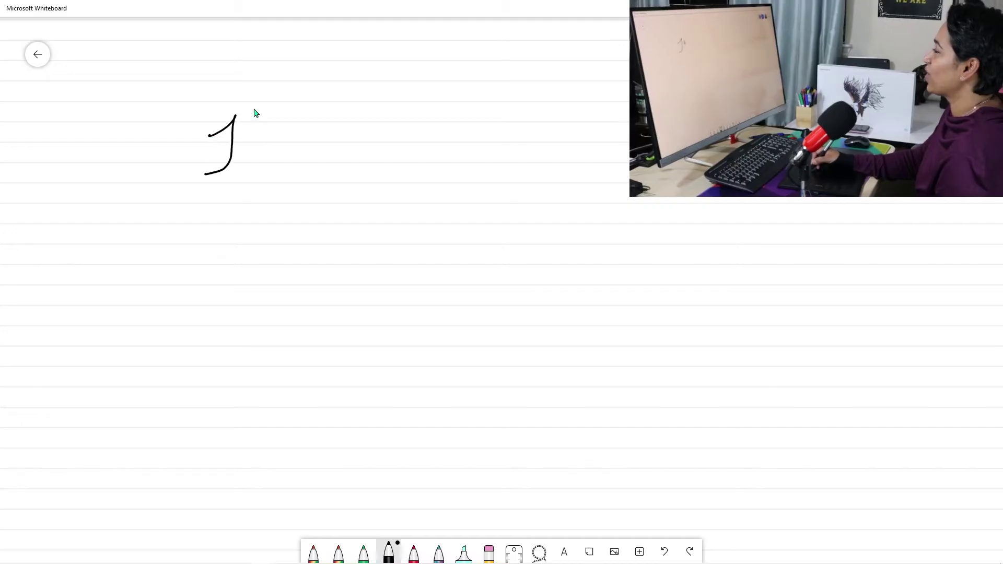
pyautogui.moveTo(254, 109)
pyautogui.mouseDown()
pyautogui.moveTo(247, 178)
pyautogui.moveTo(241, 149)
pyautogui.moveTo(287, 123)
pyautogui.mouseUp()
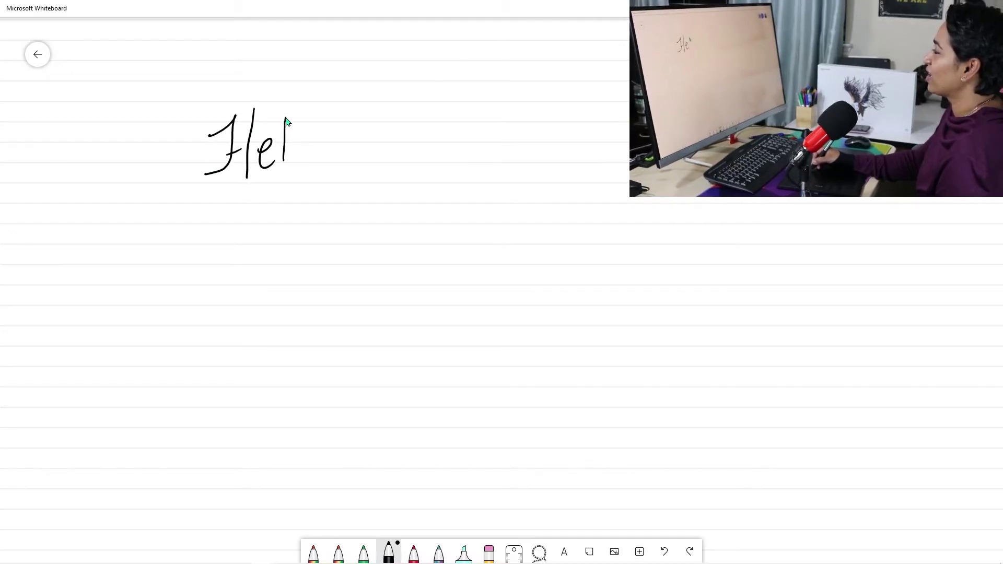
pyautogui.moveTo(296, 161)
pyautogui.mouseDown()
pyautogui.moveTo(300, 111)
pyautogui.moveTo(313, 150)
pyautogui.moveTo(321, 137)
pyautogui.mouseUp()
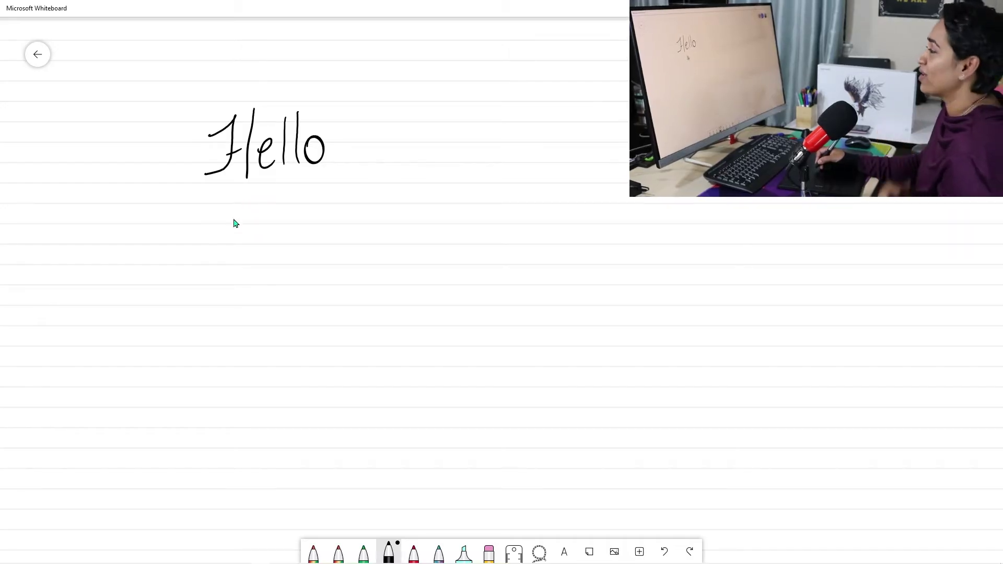
pyautogui.moveTo(272, 209)
pyautogui.mouseDown()
pyautogui.moveTo(292, 226)
pyautogui.moveTo(301, 202)
pyautogui.mouseUp()
pyautogui.moveTo(306, 214)
pyautogui.mouseDown()
pyautogui.moveTo(301, 224)
pyautogui.moveTo(315, 227)
pyautogui.mouseUp()
pyautogui.moveTo(336, 211)
pyautogui.mouseDown()
pyautogui.moveTo(341, 222)
pyautogui.moveTo(391, 224)
pyautogui.mouseUp()
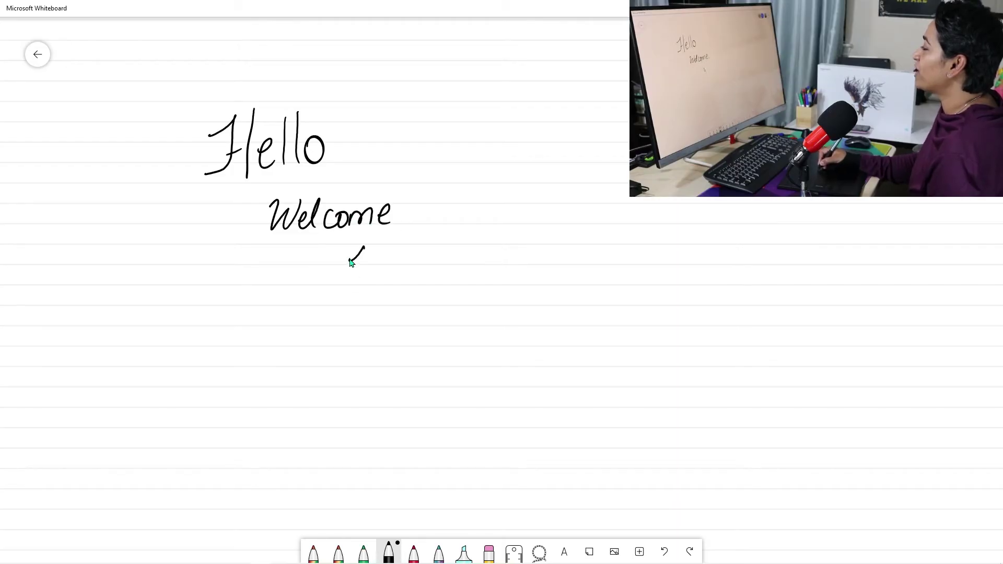
# Step: Write "Hope you the" below, then insert "enjoying" above a caret mark
pyautogui.moveTo(351, 263); pyautogui.dragTo(352, 286)
pyautogui.moveTo(379, 244)
pyautogui.mouseDown()
pyautogui.moveTo(369, 277)
pyautogui.moveTo(387, 299)
pyautogui.moveTo(411, 269)
pyautogui.moveTo(446, 298)
pyautogui.moveTo(489, 265)
pyautogui.moveTo(511, 285)
pyautogui.mouseUp()
pyautogui.moveTo(523, 244)
pyautogui.mouseDown()
pyautogui.moveTo(533, 287)
pyautogui.moveTo(515, 269)
pyautogui.mouseUp()
pyautogui.moveTo(542, 274); pyautogui.dragTo(552, 273)
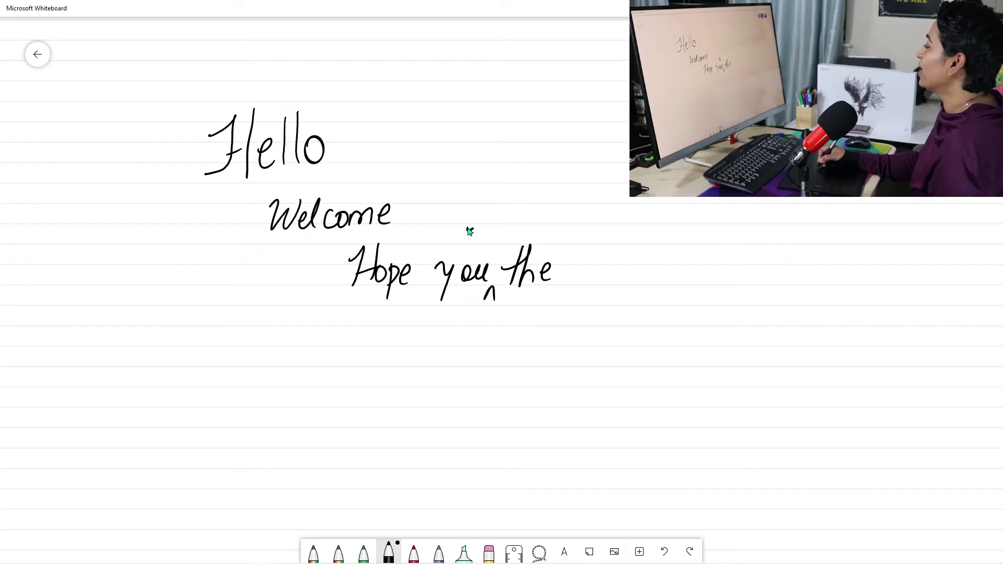
pyautogui.moveTo(469, 231)
pyautogui.mouseDown()
pyautogui.moveTo(538, 217)
pyautogui.moveTo(600, 280)
pyautogui.moveTo(641, 275)
pyautogui.moveTo(651, 256)
pyautogui.mouseUp()
pyautogui.click(605, 250)
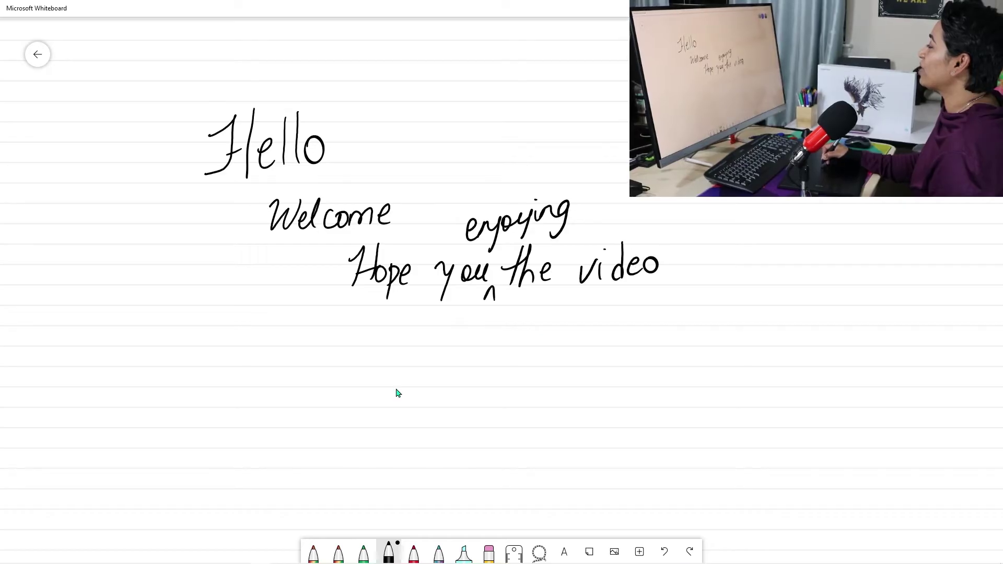
# Step: Handwrite the equations y=mx+b and 2x+3y=5 below the sentence
pyautogui.moveTo(384, 330)
pyautogui.mouseDown()
pyautogui.moveTo(377, 370)
pyautogui.moveTo(426, 329)
pyautogui.moveTo(469, 347)
pyautogui.mouseUp()
pyautogui.moveTo(494, 337)
pyautogui.mouseDown()
pyautogui.moveTo(508, 335)
pyautogui.moveTo(497, 349)
pyautogui.mouseUp()
pyautogui.moveTo(520, 313); pyautogui.dragTo(516, 346)
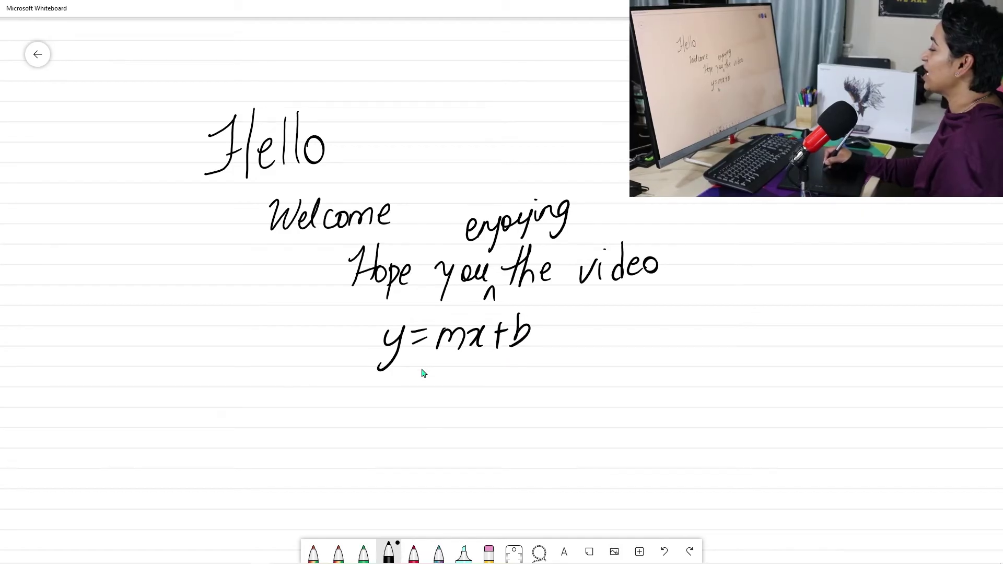
pyautogui.moveTo(420, 367)
pyautogui.mouseDown()
pyautogui.moveTo(429, 390)
pyautogui.moveTo(474, 391)
pyautogui.mouseUp()
pyautogui.moveTo(492, 368); pyautogui.dragTo(488, 404)
pyautogui.moveTo(543, 362); pyautogui.dragTo(533, 388)
pyautogui.moveTo(543, 361); pyautogui.dragTo(556, 357)
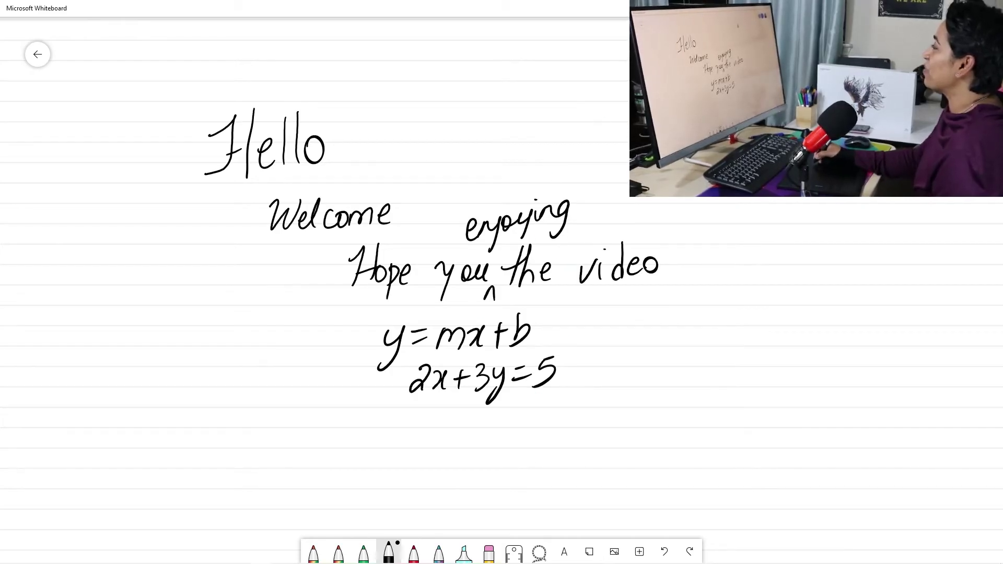
# Step: Draw two hearts and an arrow pointing toward "Welcome"
pyautogui.moveTo(622, 156)
pyautogui.mouseDown()
pyautogui.moveTo(615, 86)
pyautogui.moveTo(621, 156)
pyautogui.mouseUp()
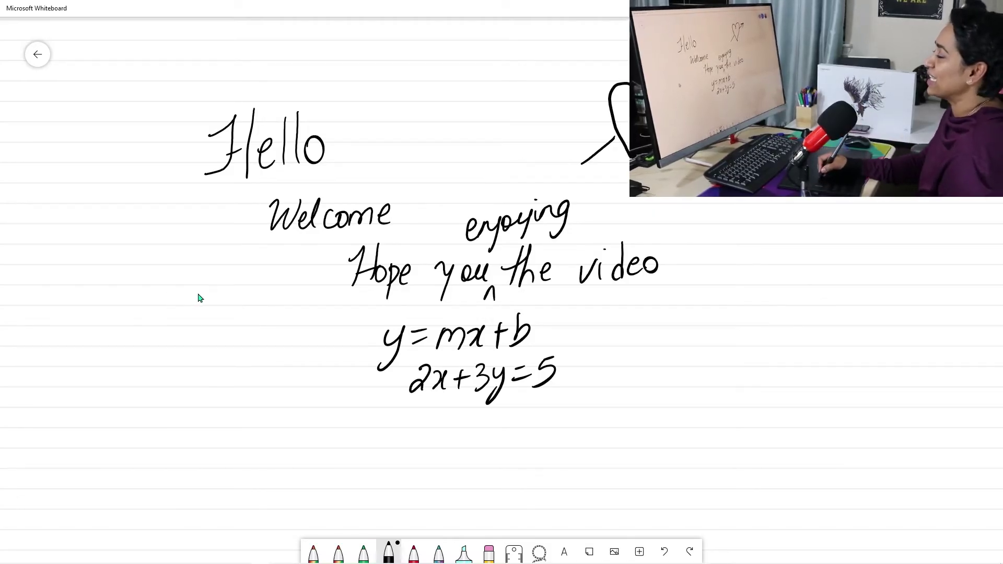
pyautogui.moveTo(197, 296)
pyautogui.mouseDown()
pyautogui.moveTo(222, 282)
pyautogui.moveTo(215, 349)
pyautogui.moveTo(180, 309)
pyautogui.moveTo(233, 354)
pyautogui.mouseUp()
pyautogui.moveTo(193, 324); pyautogui.dragTo(171, 369)
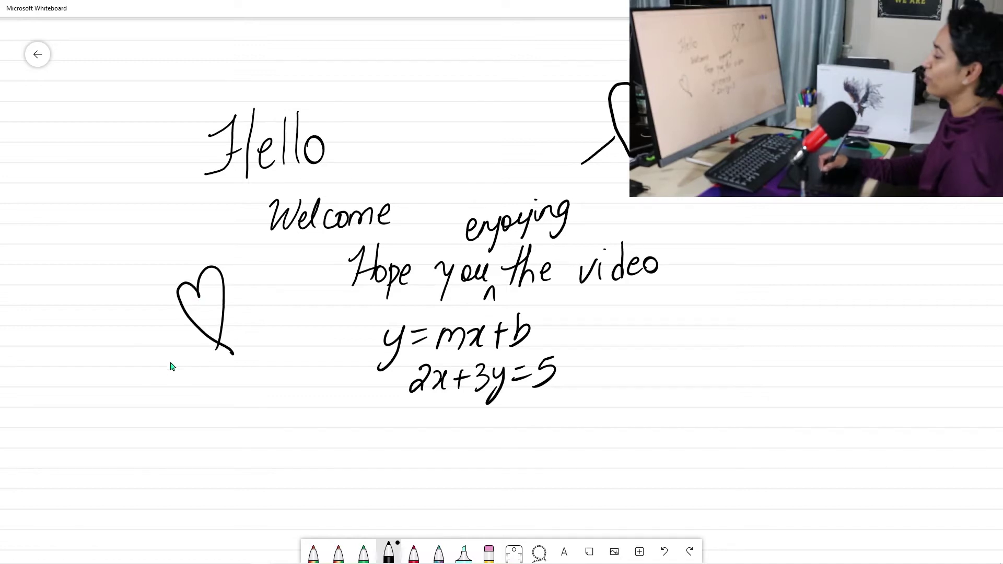
pyautogui.moveTo(228, 284)
pyautogui.mouseDown()
pyautogui.moveTo(252, 246)
pyautogui.moveTo(250, 276)
pyautogui.mouseUp()
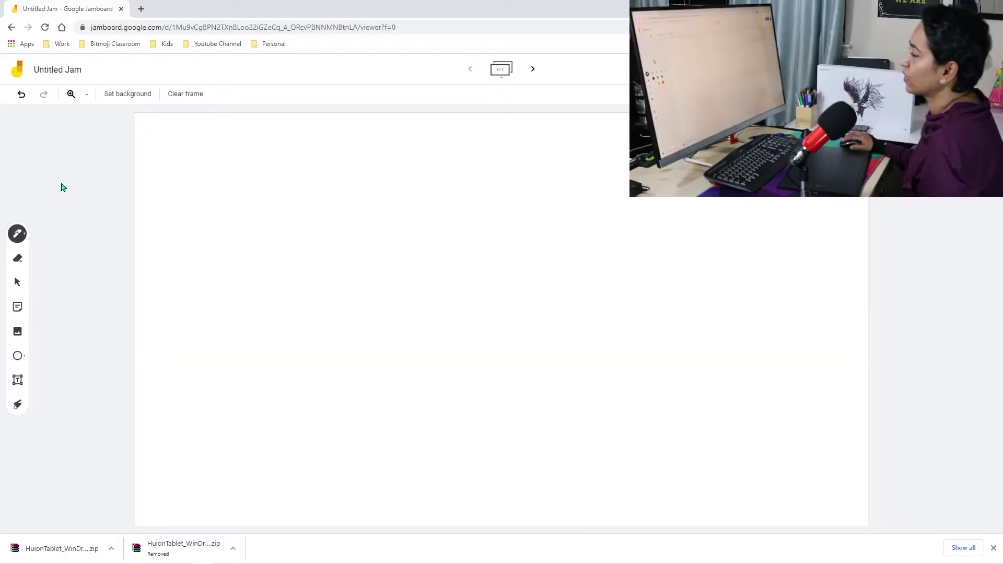
# Step: Handwrite 14x − 3x + 2x² = 25 on the Jamboard frame
pyautogui.moveTo(183, 557)
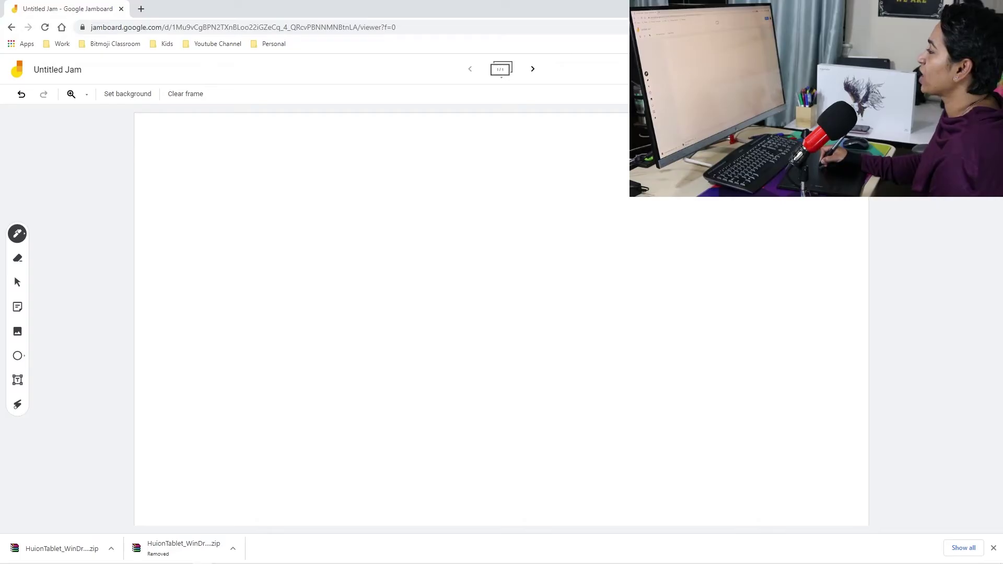
pyautogui.moveTo(192, 187); pyautogui.dragTo(225, 187)
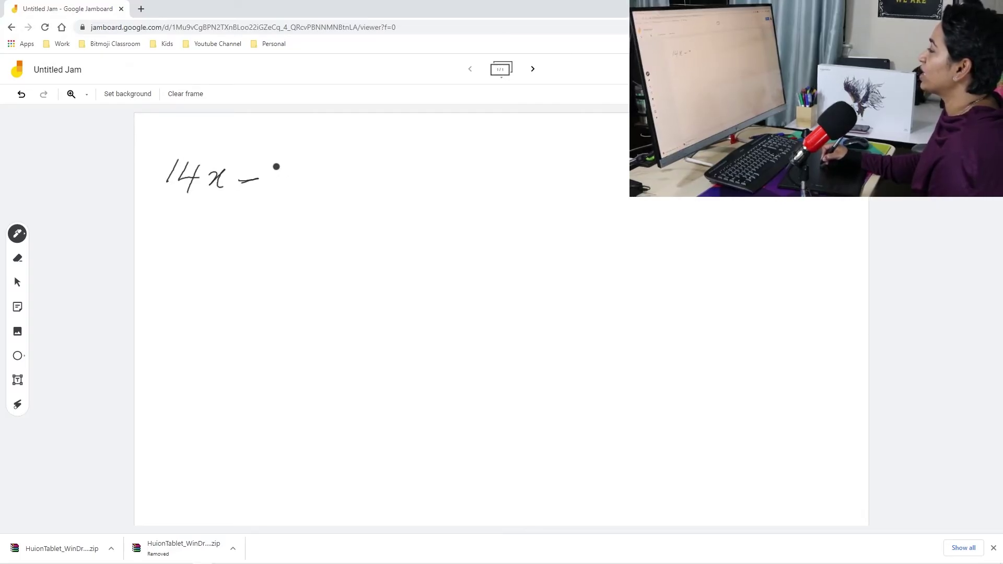
pyautogui.moveTo(275, 166)
pyautogui.mouseDown()
pyautogui.moveTo(274, 190)
pyautogui.moveTo(348, 178)
pyautogui.mouseUp()
pyautogui.moveTo(338, 170); pyautogui.dragTo(335, 192)
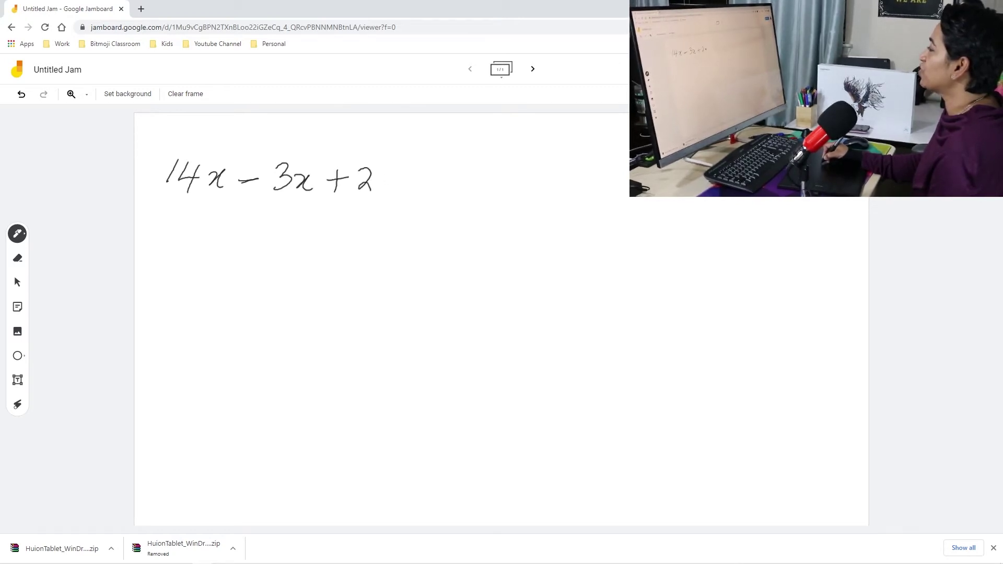
pyautogui.moveTo(401, 163); pyautogui.dragTo(446, 179)
pyautogui.moveTo(427, 189); pyautogui.dragTo(496, 189)
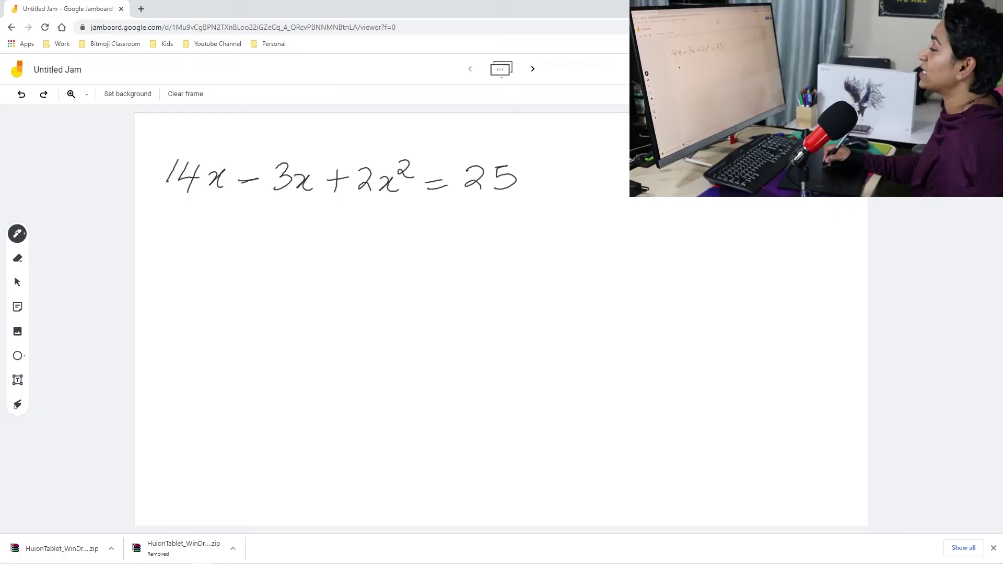
# Step: Write y = mx + b and then the word Solve beneath the equation
pyautogui.moveTo(223, 235); pyautogui.dragTo(194, 282)
pyautogui.moveTo(233, 256); pyautogui.dragTo(251, 253)
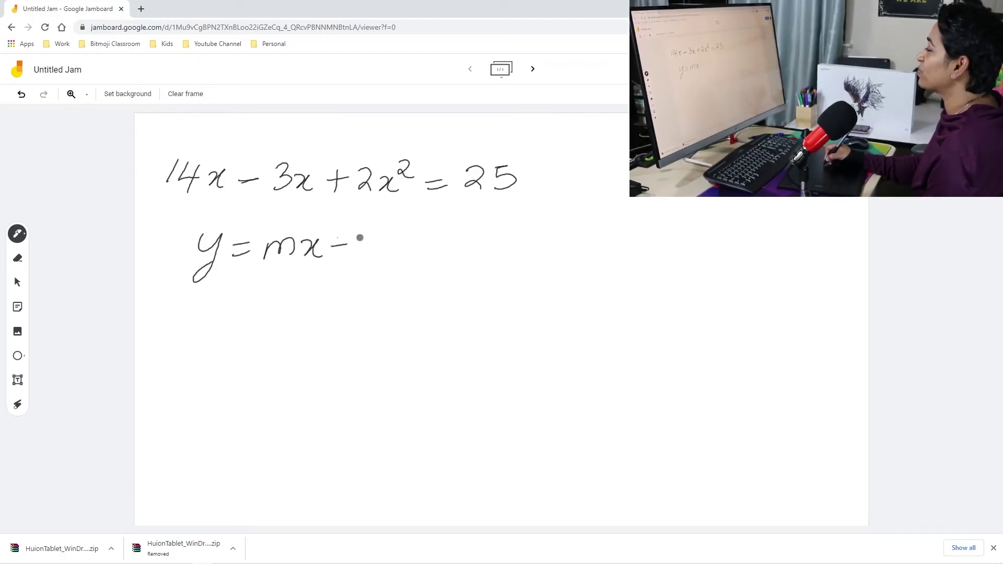
pyautogui.moveTo(358, 255); pyautogui.dragTo(362, 261)
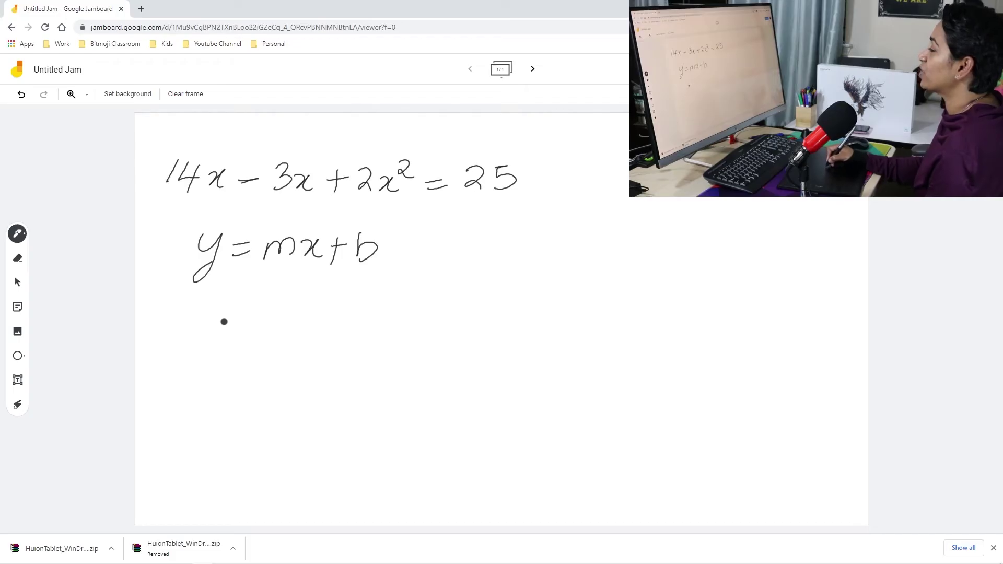
pyautogui.moveTo(220, 329); pyautogui.dragTo(220, 350)
pyautogui.moveTo(277, 330)
pyautogui.mouseDown()
pyautogui.moveTo(306, 339)
pyautogui.moveTo(376, 329)
pyautogui.mouseUp()
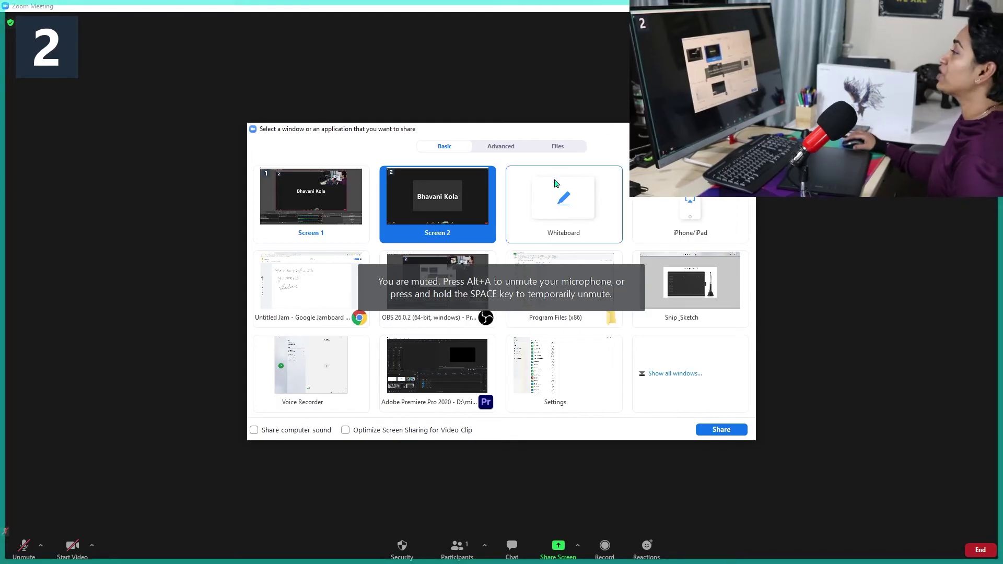
# Step: Share a blank Zoom whiteboard and handwrite the welcome greeting across the top
pyautogui.click(557, 185)
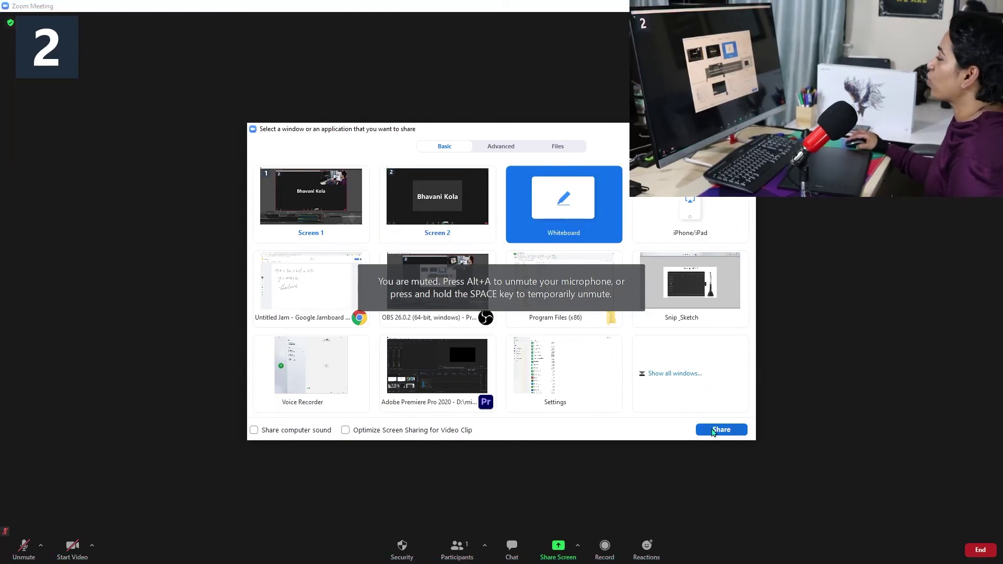
pyautogui.click(721, 431)
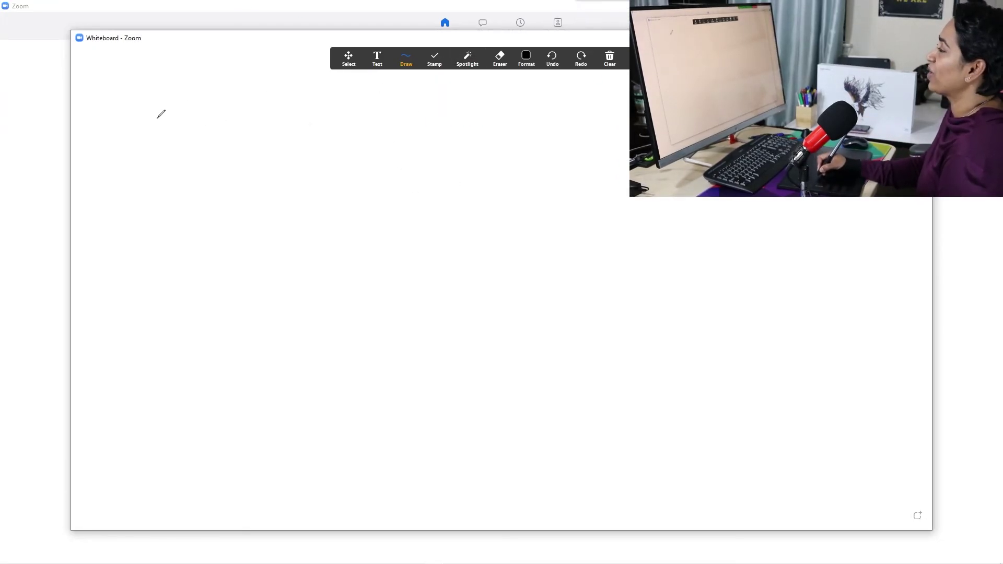
pyautogui.moveTo(246, 137)
pyautogui.mouseDown()
pyautogui.moveTo(256, 173)
pyautogui.moveTo(285, 135)
pyautogui.moveTo(304, 176)
pyautogui.moveTo(386, 167)
pyautogui.mouseUp()
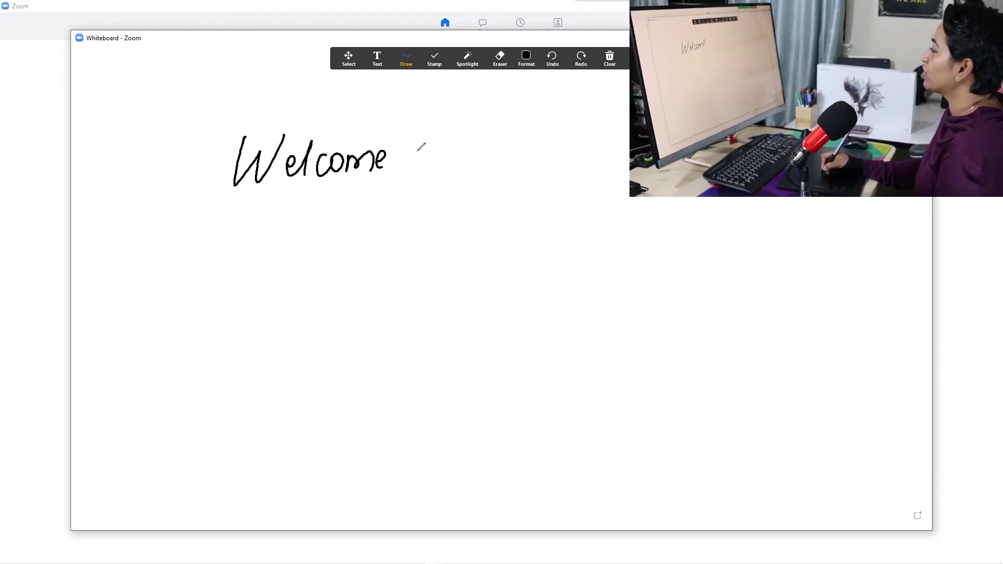
pyautogui.moveTo(455, 113)
pyautogui.mouseDown()
pyautogui.moveTo(448, 168)
pyautogui.moveTo(454, 146)
pyautogui.mouseUp()
pyautogui.moveTo(465, 147); pyautogui.dragTo(473, 152)
pyautogui.moveTo(515, 123)
pyautogui.mouseDown()
pyautogui.moveTo(514, 160)
pyautogui.moveTo(548, 154)
pyautogui.mouseUp()
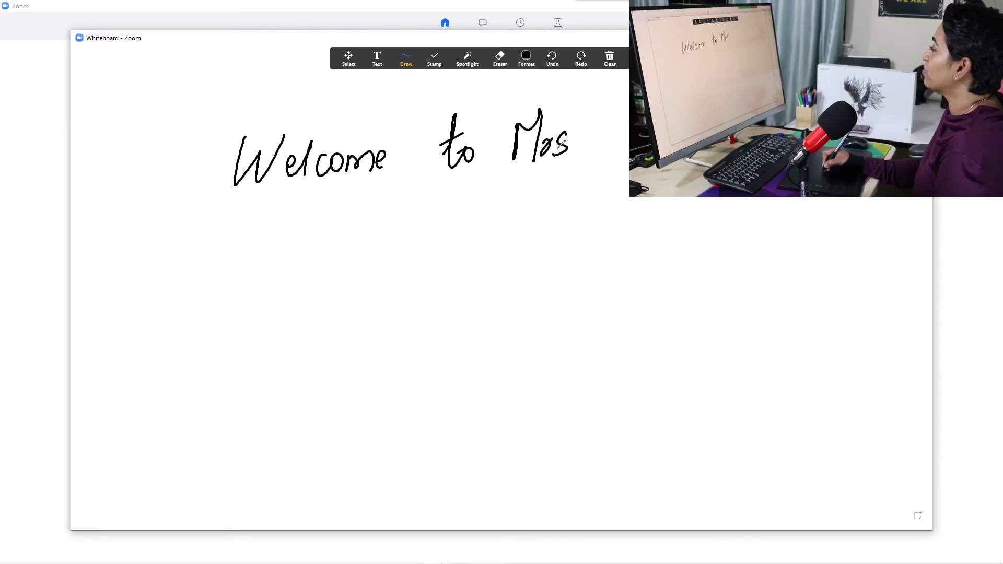
pyautogui.click(586, 140)
pyautogui.moveTo(613, 106); pyautogui.dragTo(605, 156)
pyautogui.moveTo(607, 137); pyautogui.dragTo(626, 110)
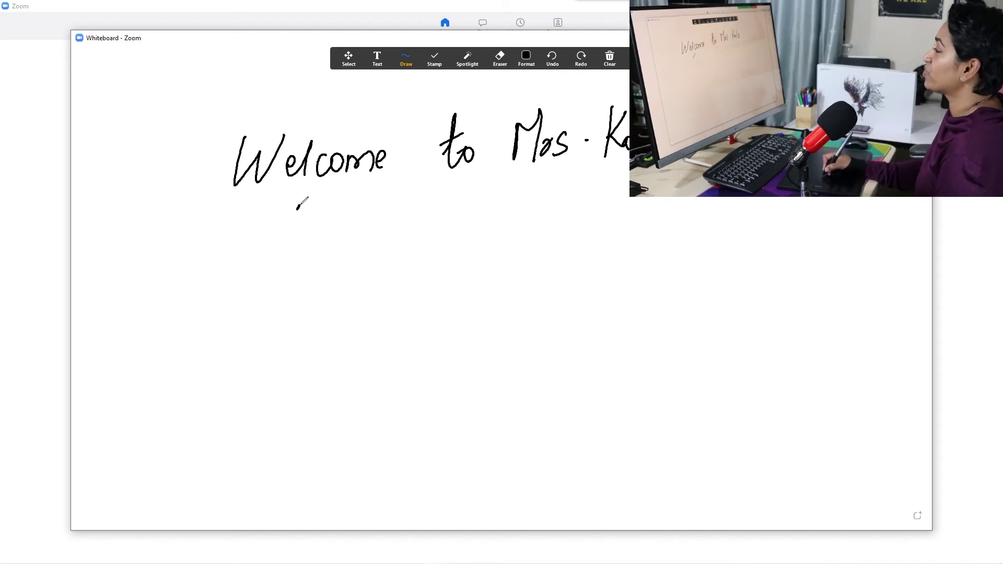
# Step: Handwrite the equation 2x² − 5x + 6 = 0 below the greeting
pyautogui.moveTo(295, 206); pyautogui.dragTo(303, 238)
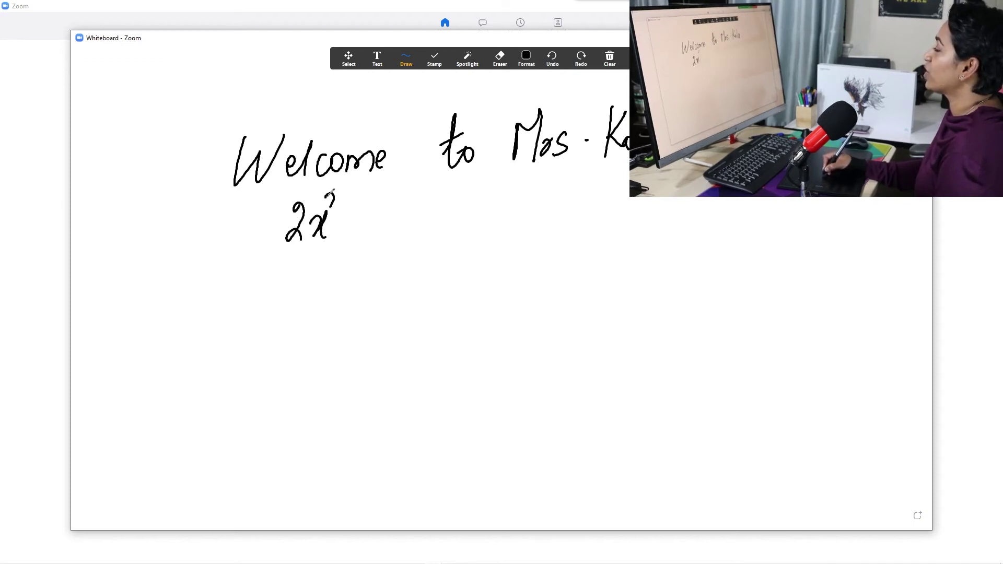
pyautogui.moveTo(332, 192)
pyautogui.mouseDown()
pyautogui.moveTo(371, 233)
pyautogui.moveTo(442, 211)
pyautogui.moveTo(432, 230)
pyautogui.mouseUp()
pyautogui.moveTo(461, 200)
pyautogui.mouseDown()
pyautogui.moveTo(450, 215)
pyautogui.moveTo(488, 205)
pyautogui.mouseUp()
pyautogui.moveTo(474, 218); pyautogui.dragTo(507, 199)
# Step: Number the equation 1- and write step1 = on the line beneath it
pyautogui.moveTo(236, 220); pyautogui.dragTo(233, 249)
pyautogui.moveTo(244, 233); pyautogui.dragTo(256, 230)
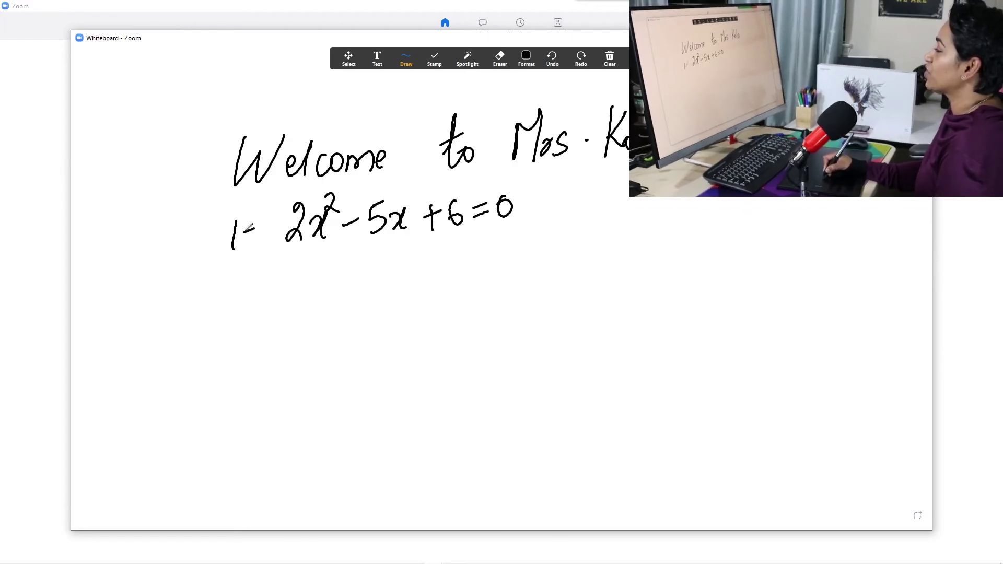
pyautogui.moveTo(268, 282); pyautogui.dragTo(252, 307)
pyautogui.moveTo(280, 265)
pyautogui.mouseDown()
pyautogui.moveTo(277, 308)
pyautogui.moveTo(295, 301)
pyautogui.mouseUp()
pyautogui.moveTo(299, 281)
pyautogui.mouseDown()
pyautogui.moveTo(297, 315)
pyautogui.moveTo(302, 292)
pyautogui.moveTo(319, 293)
pyautogui.moveTo(287, 276)
pyautogui.mouseUp()
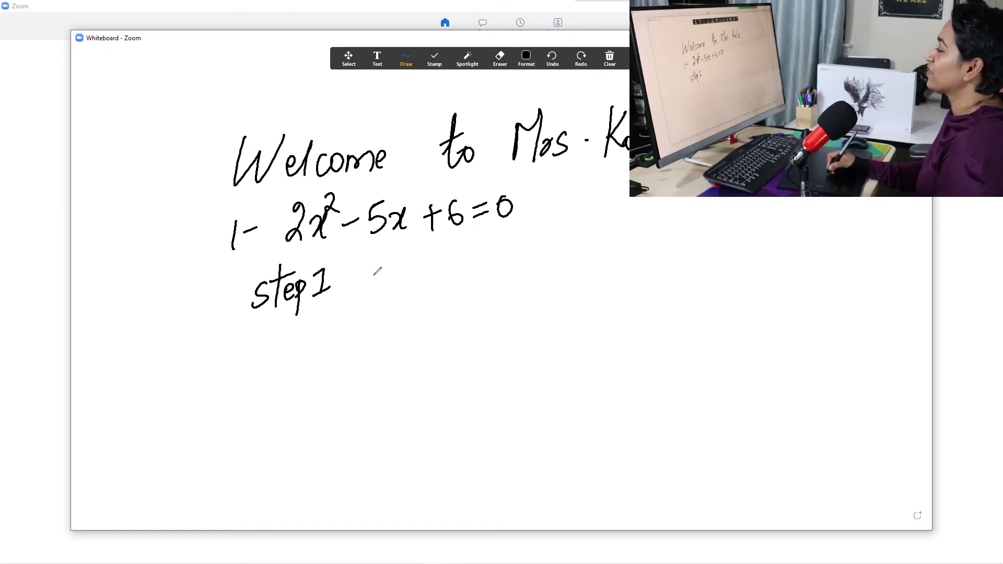
pyautogui.moveTo(356, 273); pyautogui.dragTo(372, 270)
pyautogui.moveTo(359, 287); pyautogui.dragTo(365, 282)
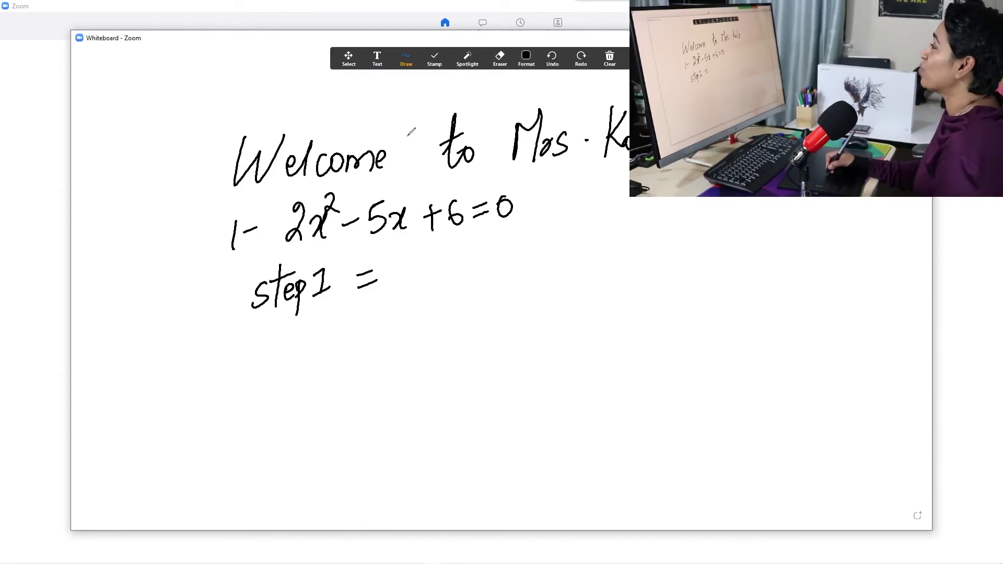
# Step: Change the whiteboard pen colour to red
pyautogui.click(527, 59)
pyautogui.click(526, 58)
pyautogui.click(527, 59)
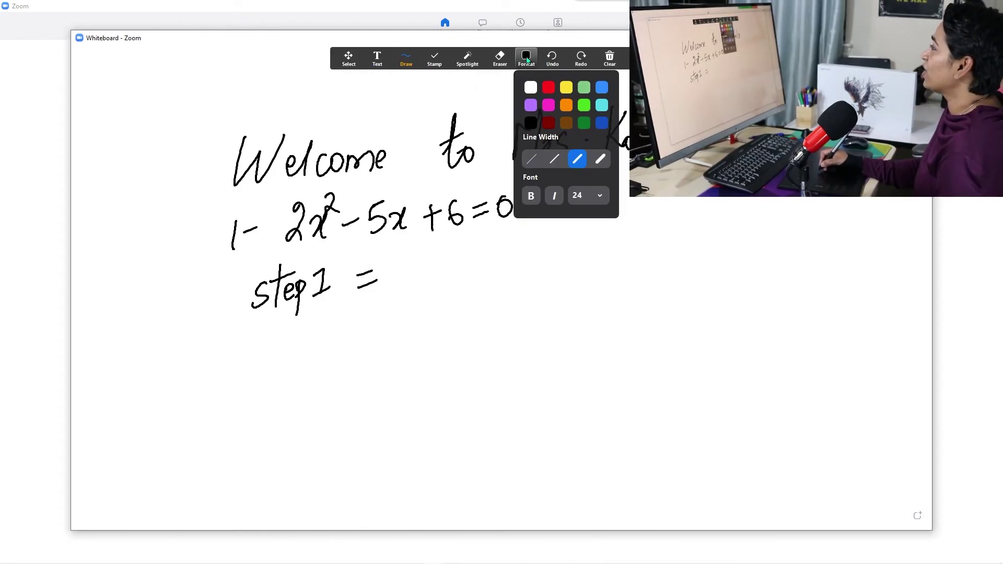
pyautogui.click(548, 87)
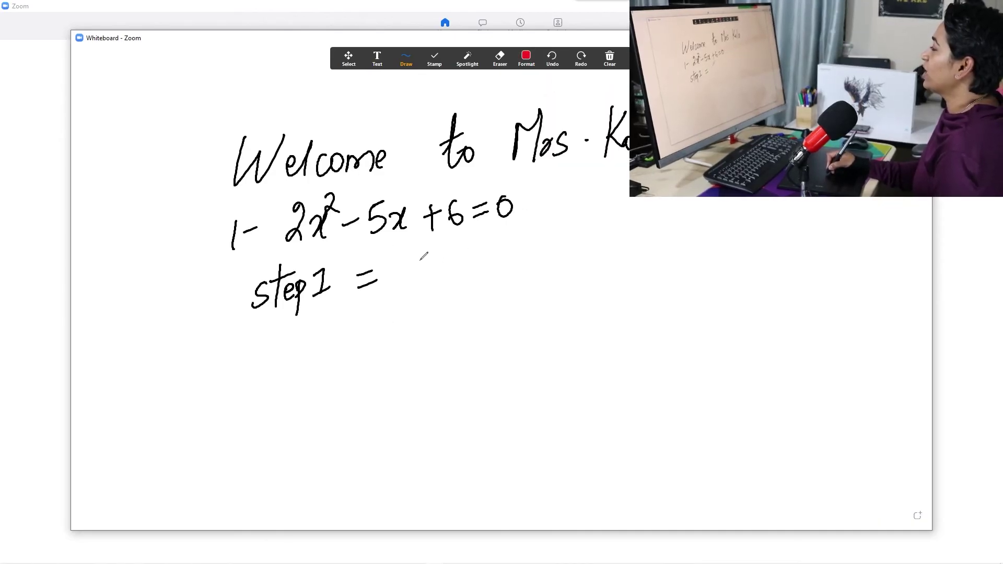
# Step: Write find after step1 =, strike it out, and write Solve for x
pyautogui.moveTo(424, 256)
pyautogui.mouseDown()
pyautogui.moveTo(413, 303)
pyautogui.moveTo(460, 279)
pyautogui.mouseUp()
pyautogui.moveTo(473, 246); pyautogui.dragTo(473, 279)
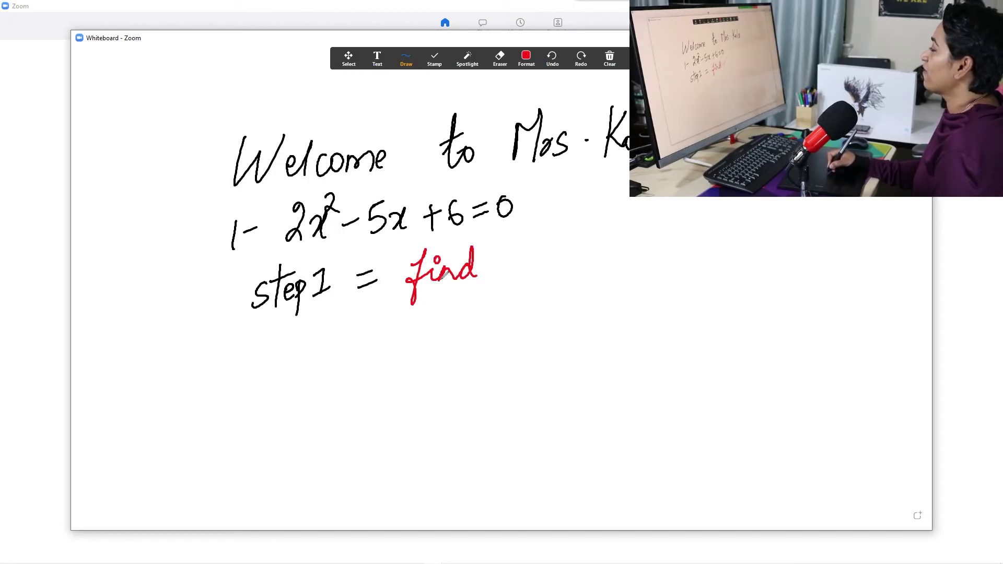
pyautogui.moveTo(406, 285); pyautogui.dragTo(477, 268)
pyautogui.moveTo(530, 233)
pyautogui.mouseDown()
pyautogui.moveTo(502, 283)
pyautogui.moveTo(541, 268)
pyautogui.mouseUp()
pyautogui.moveTo(555, 254)
pyautogui.mouseDown()
pyautogui.moveTo(564, 269)
pyautogui.moveTo(592, 261)
pyautogui.mouseUp()
pyautogui.moveTo(621, 228)
pyautogui.mouseDown()
pyautogui.moveTo(606, 287)
pyautogui.moveTo(627, 251)
pyautogui.moveTo(669, 254)
pyautogui.mouseUp()
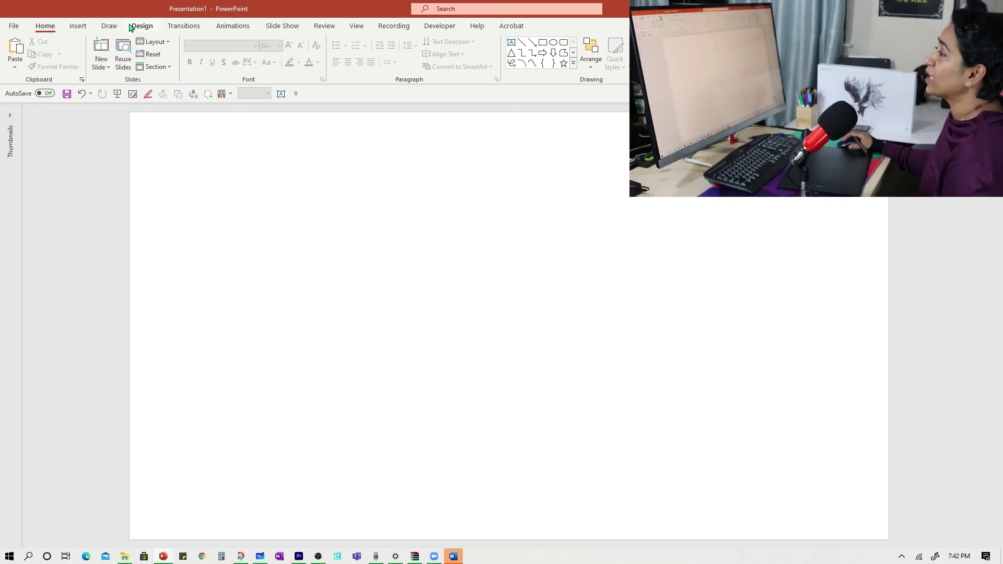
# Step: Handwrite 2x + 3y = 5 on the slide with the galaxy ink pen
pyautogui.click(108, 29)
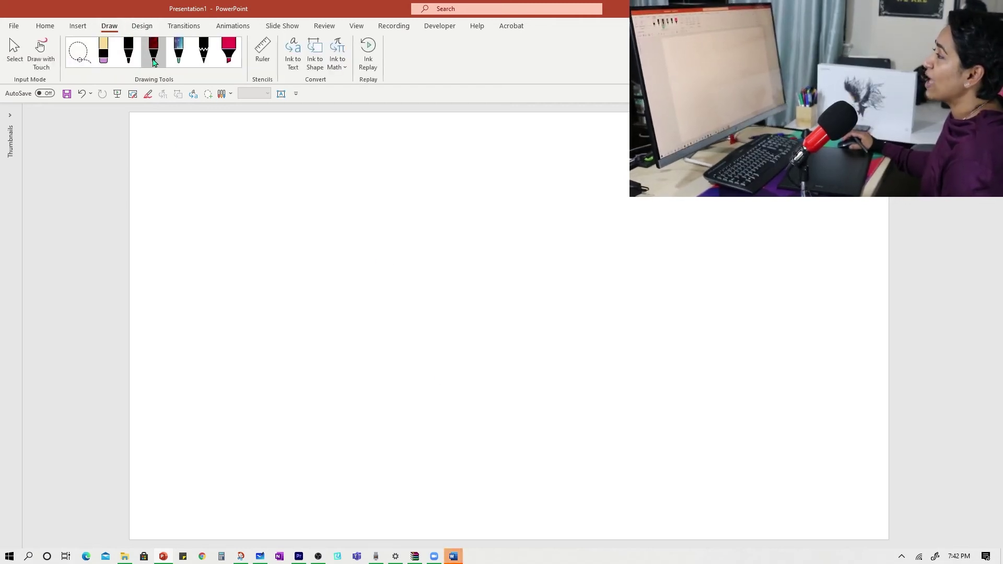
pyautogui.click(176, 62)
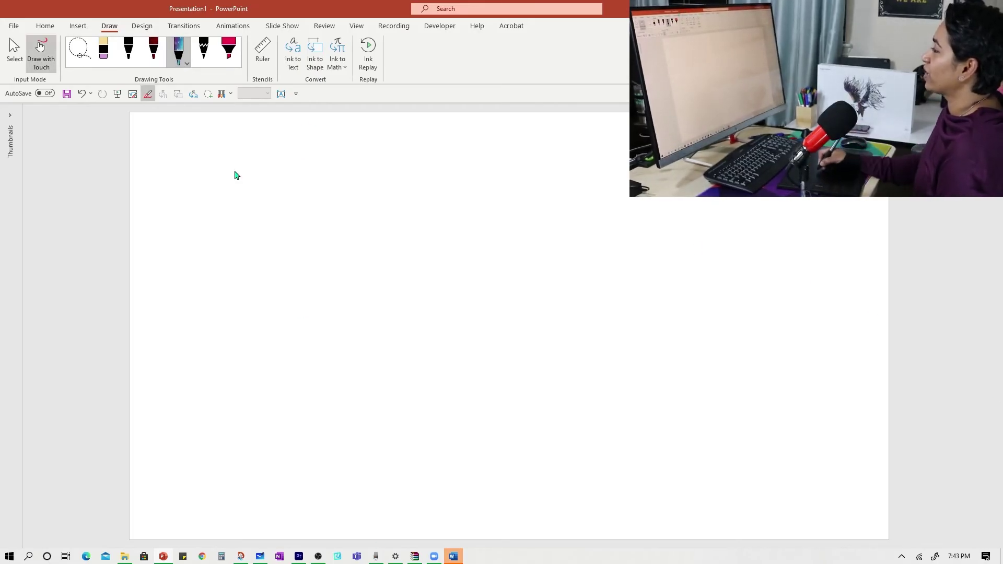
pyautogui.moveTo(220, 186); pyautogui.dragTo(238, 195)
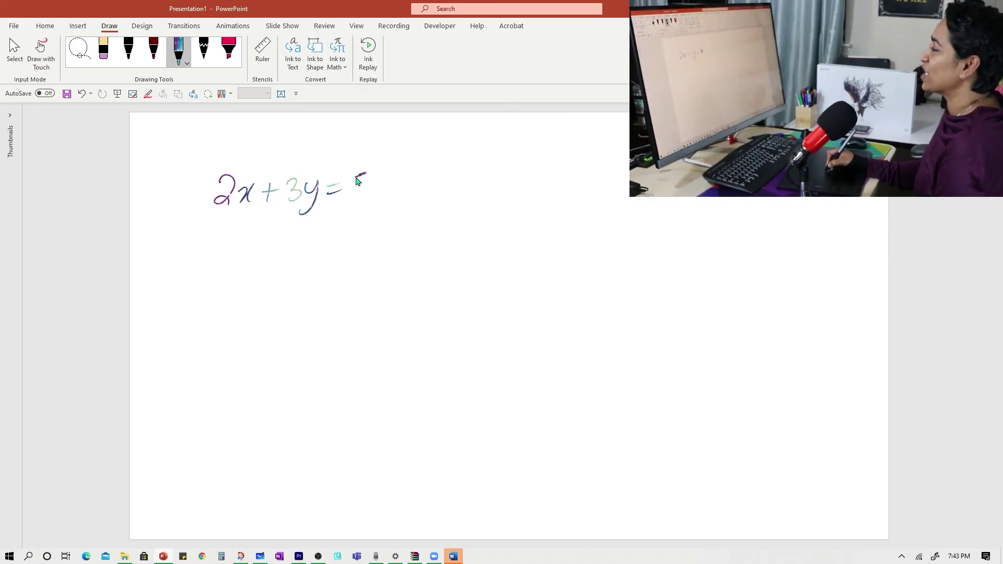
pyautogui.moveTo(357, 180); pyautogui.dragTo(351, 195)
# Step: Switch to black ink and draw axes with eight scattered dots in the upper-right quadrant
pyautogui.click(128, 51)
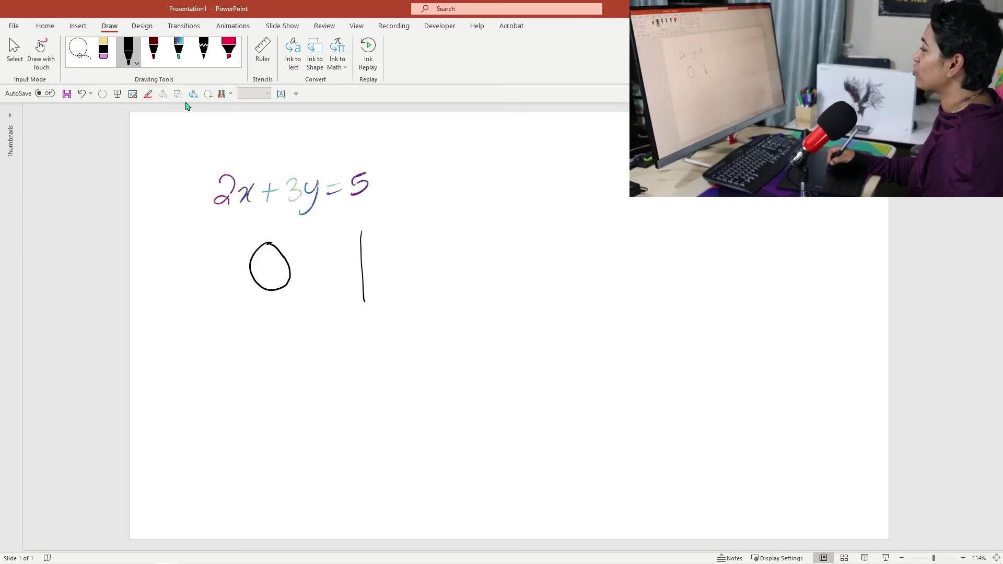
pyautogui.moveTo(364, 302); pyautogui.dragTo(364, 312)
pyautogui.moveTo(363, 276); pyautogui.dragTo(406, 270)
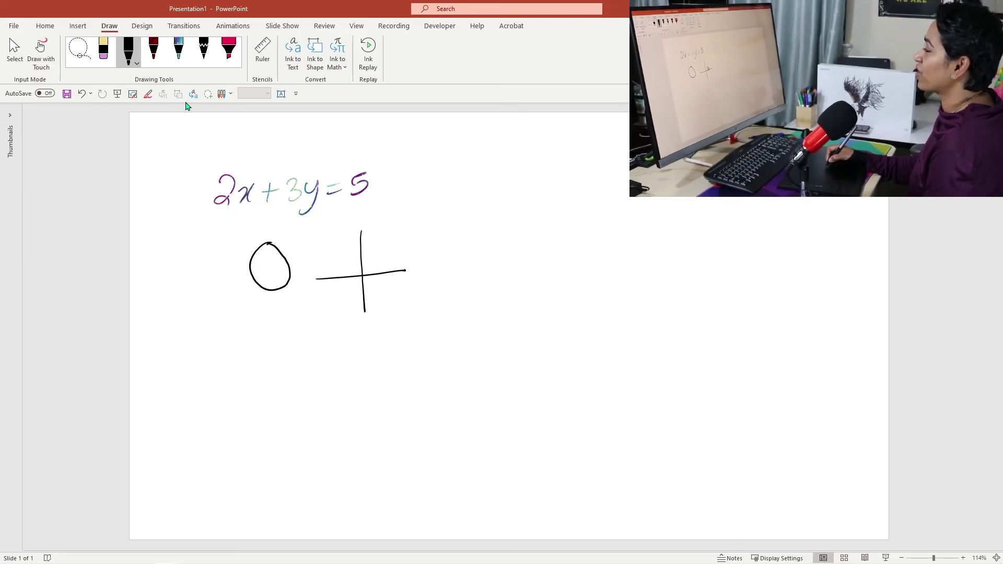
pyautogui.click(371, 262)
pyautogui.click(377, 256)
pyautogui.click(383, 251)
pyautogui.click(392, 246)
pyautogui.click(380, 241)
pyautogui.click(386, 239)
pyautogui.click(395, 238)
pyautogui.click(394, 258)
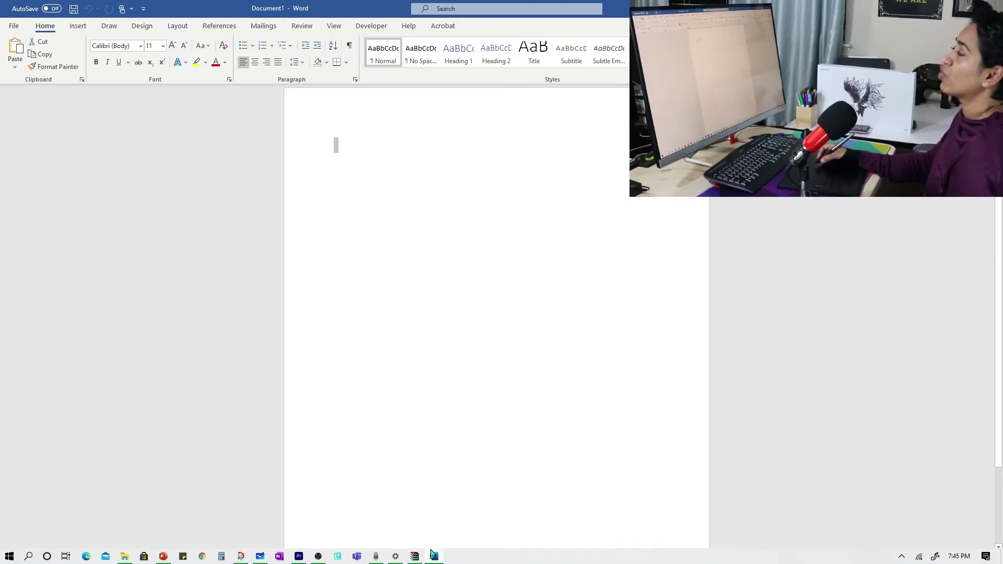
# Step: Select Word's black ink pen and handwrite 2x + 4y = 5 on the page
pyautogui.click(334, 27)
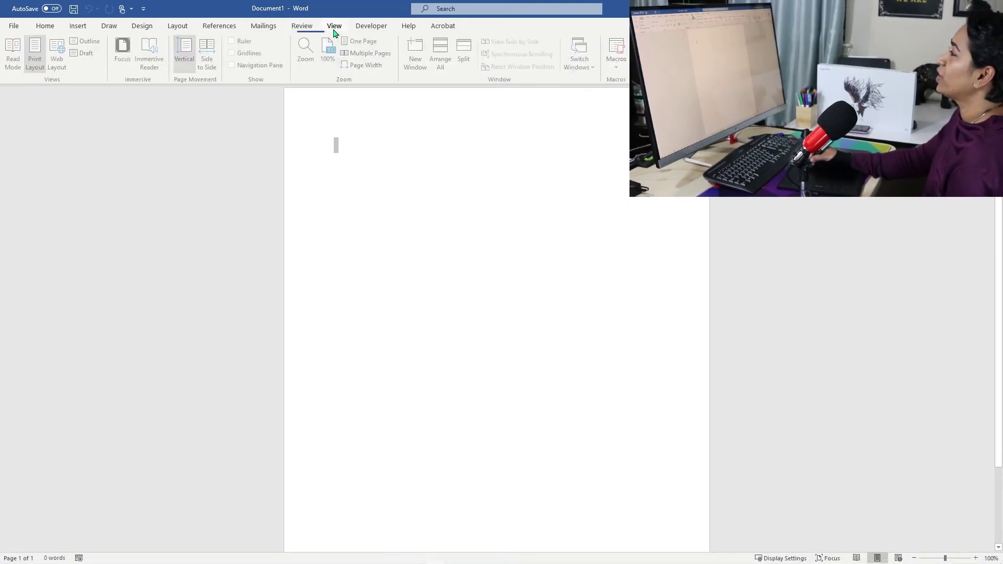
pyautogui.click(110, 26)
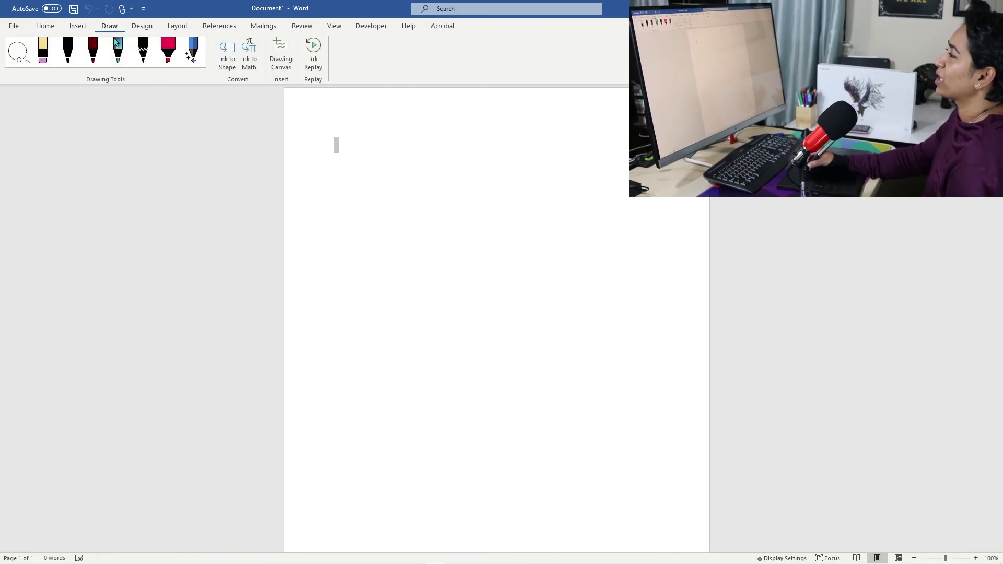
pyautogui.click(74, 60)
pyautogui.moveTo(345, 153)
pyautogui.mouseDown()
pyautogui.moveTo(344, 166)
pyautogui.moveTo(364, 168)
pyautogui.moveTo(386, 156)
pyautogui.mouseUp()
pyautogui.moveTo(378, 152)
pyautogui.mouseDown()
pyautogui.moveTo(376, 166)
pyautogui.moveTo(411, 160)
pyautogui.mouseUp()
pyautogui.moveTo(407, 151)
pyautogui.mouseDown()
pyautogui.moveTo(406, 168)
pyautogui.moveTo(416, 173)
pyautogui.moveTo(447, 160)
pyautogui.mouseUp()
pyautogui.moveTo(456, 148)
pyautogui.mouseDown()
pyautogui.moveTo(467, 147)
pyautogui.moveTo(454, 165)
pyautogui.mouseUp()
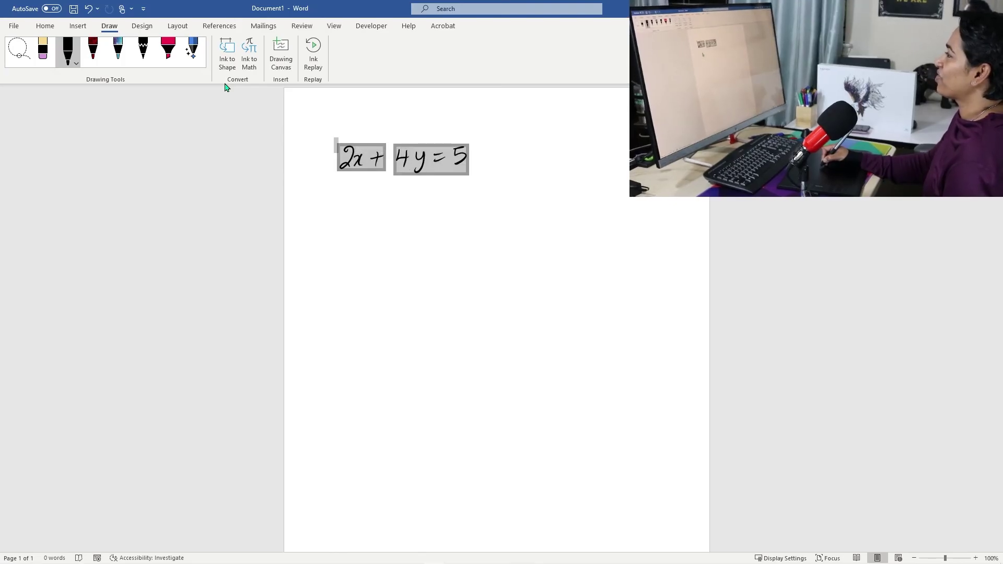
# Step: Handwrite 'How are you doing ?' on the line below the equation
pyautogui.moveTo(339, 198); pyautogui.dragTo(341, 222)
pyautogui.moveTo(333, 210)
pyautogui.mouseDown()
pyautogui.moveTo(409, 207)
pyautogui.moveTo(439, 221)
pyautogui.moveTo(434, 228)
pyautogui.mouseUp()
pyautogui.moveTo(447, 208)
pyautogui.mouseDown()
pyautogui.moveTo(537, 200)
pyautogui.moveTo(521, 222)
pyautogui.mouseUp()
pyautogui.click(514, 194)
pyautogui.moveTo(555, 188); pyautogui.dragTo(557, 205)
pyautogui.click(558, 213)
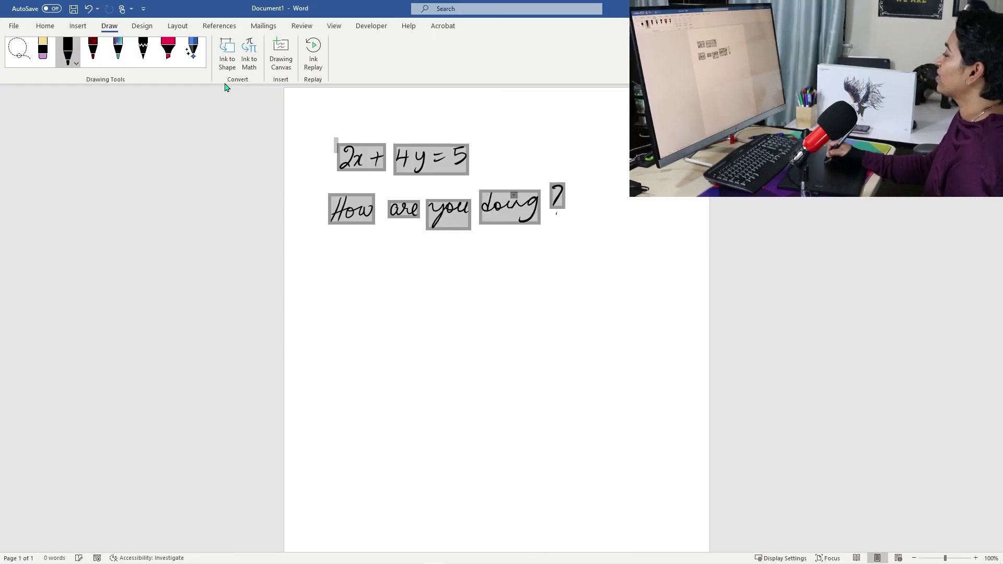